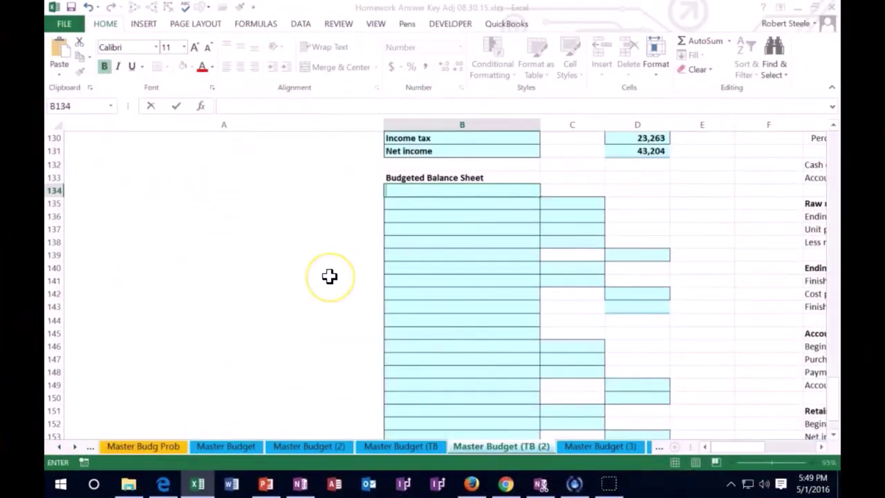
- Enter the Assets heading in B134 and the Cash label in B135
type("Assa")
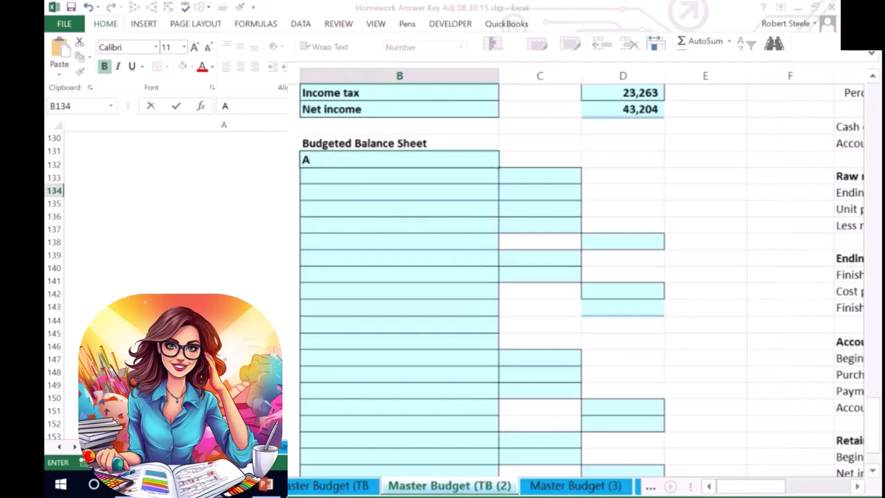
type("ts")
key("Return")
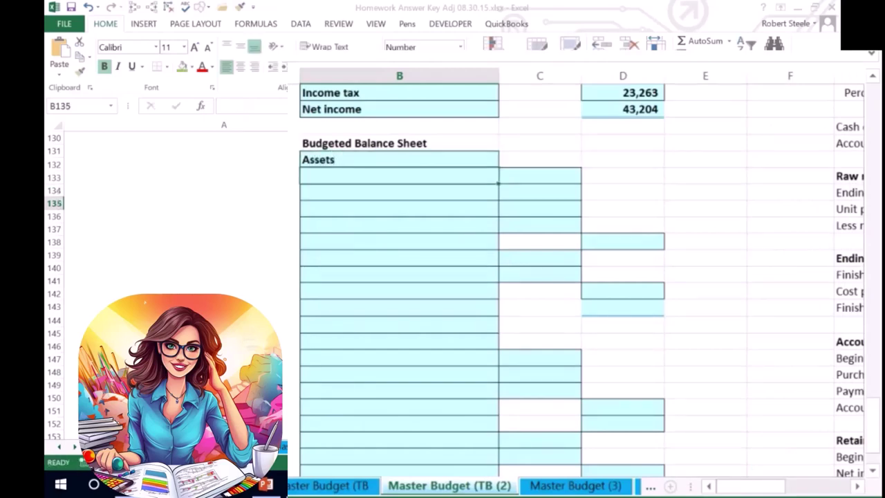
type("Cash")
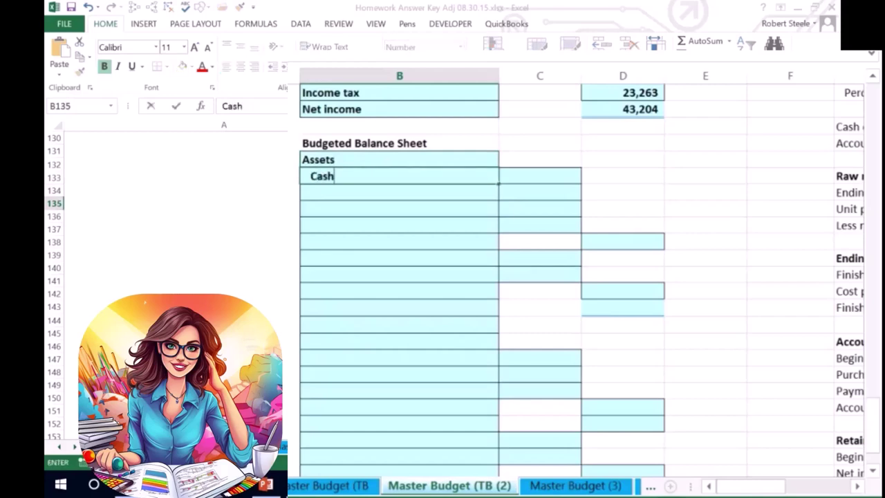
key("Tab")
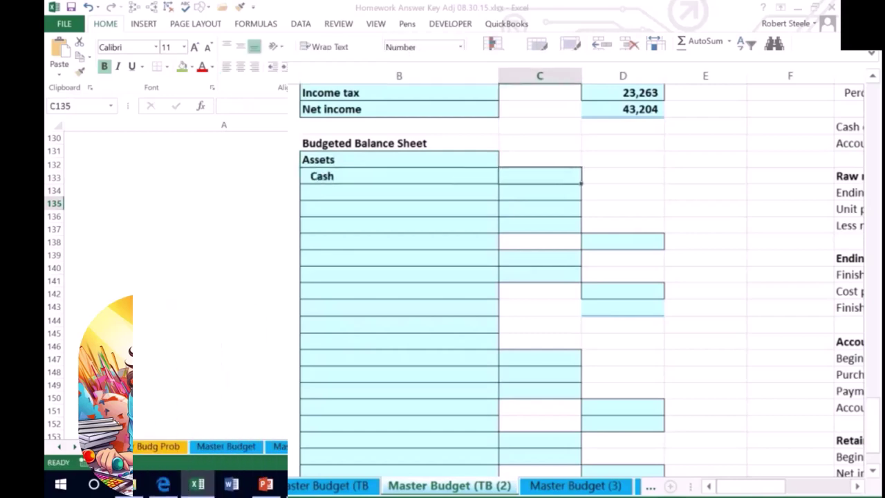
- Link the Cash amount in C135 to the September ending cash balance in E93 (40,000)
type("=")
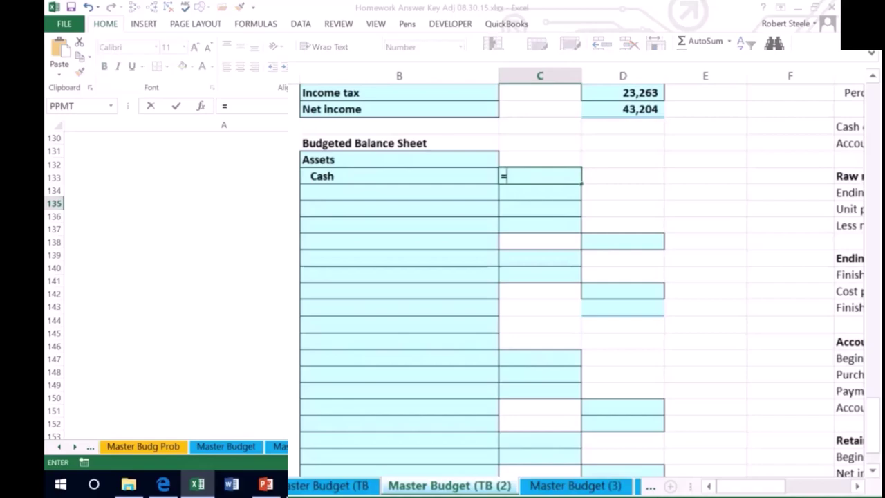
scroll(367, 311, "up", 10)
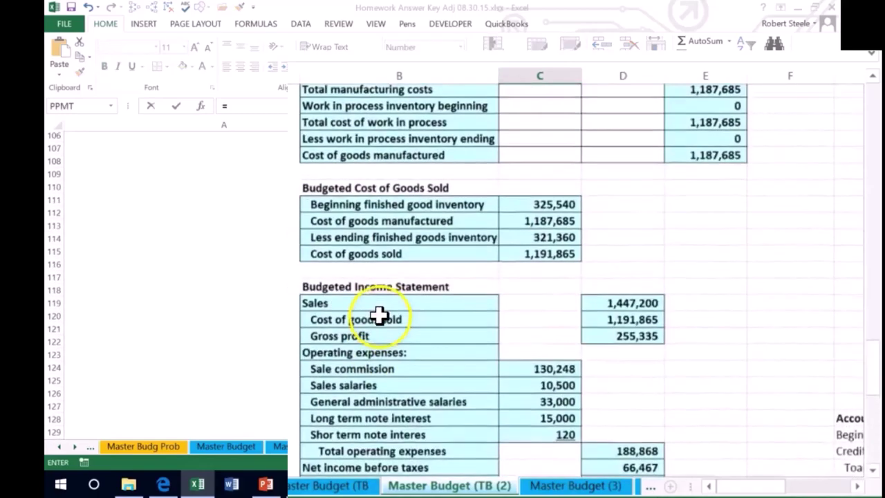
scroll(379, 314, "up", 6)
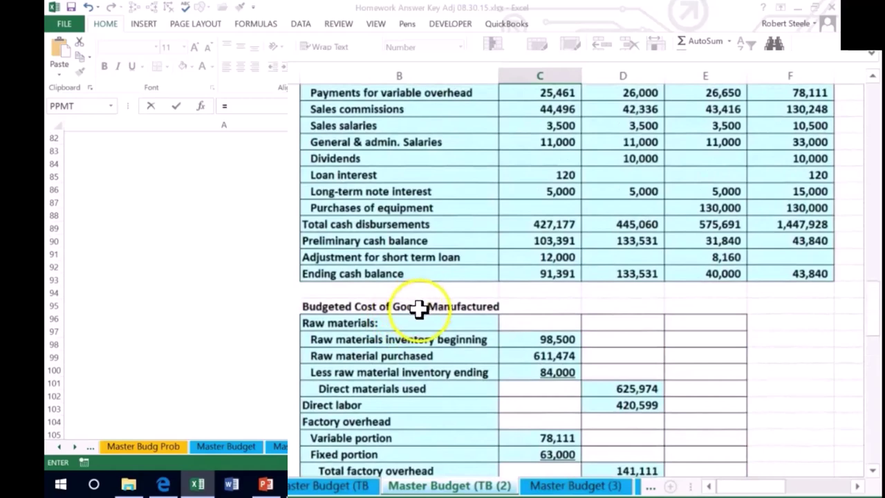
left_click(705, 276)
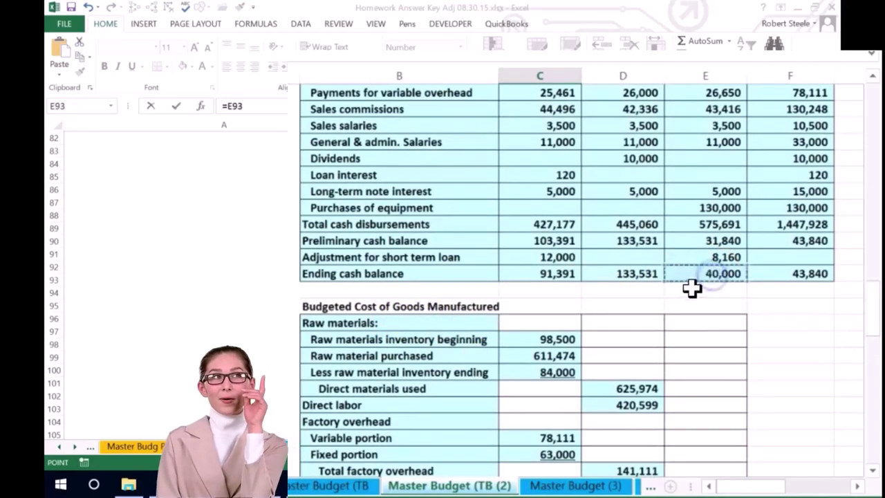
key("Return")
scroll(653, 280, "down", 2)
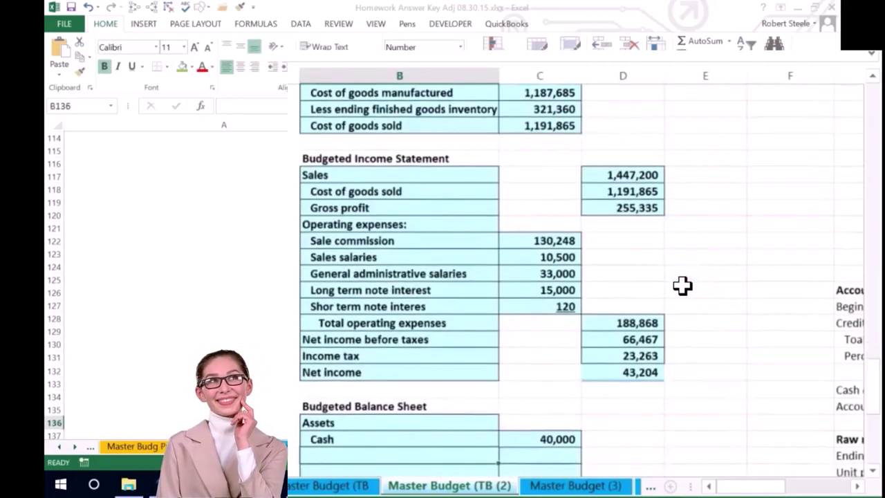
scroll(653, 280, "down", 1)
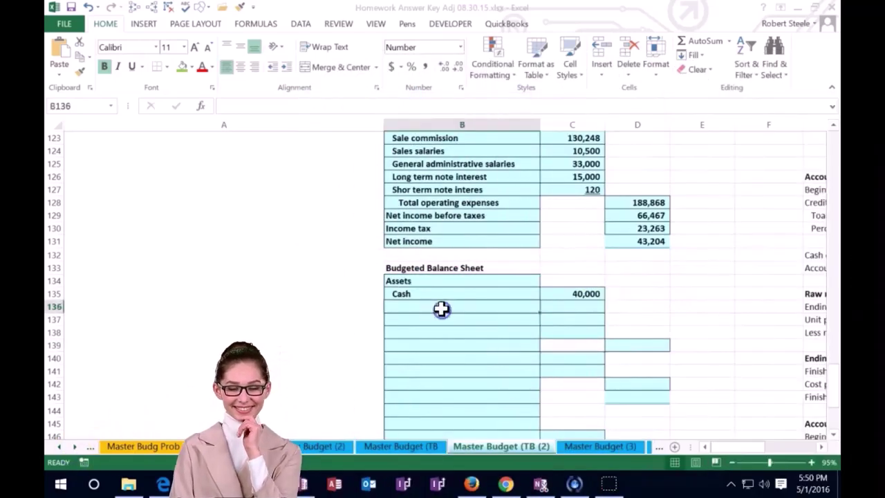
key("Right")
key("Right")
key("Right")
key("Right")
key("Right")
key("Right")
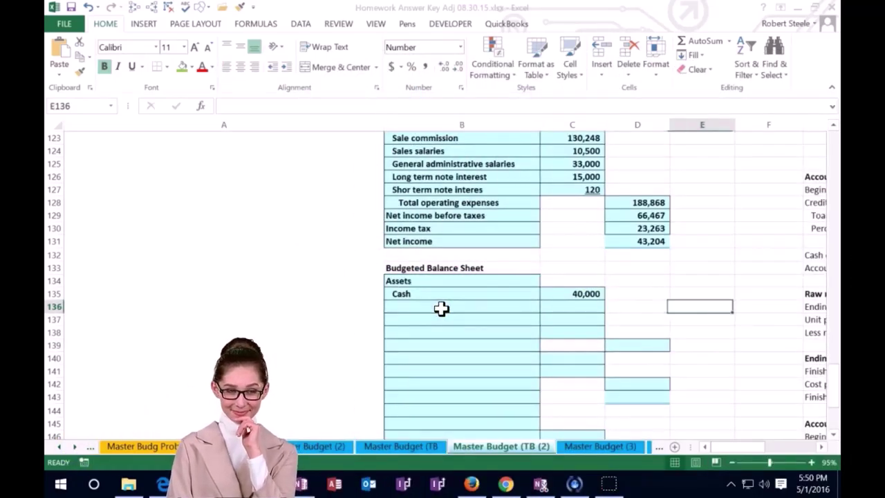
key("Right")
key("Right")
key("Right")
key("Right")
key("Right")
key("Right")
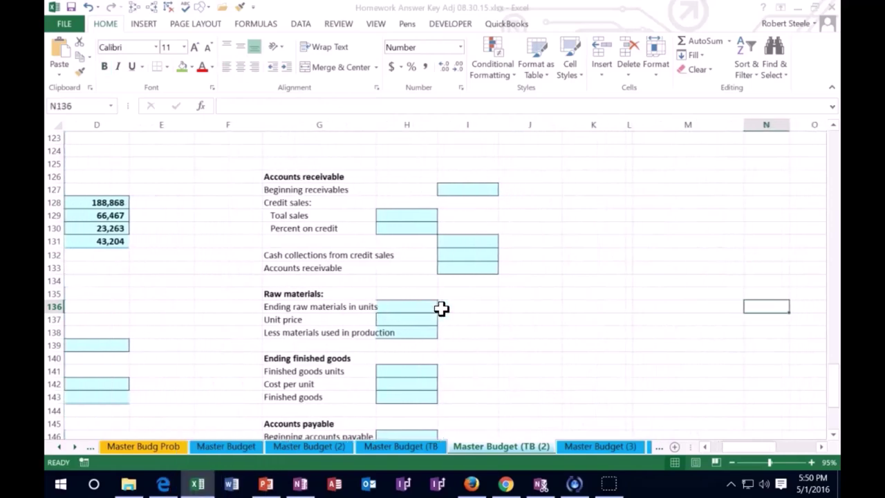
left_click(465, 187)
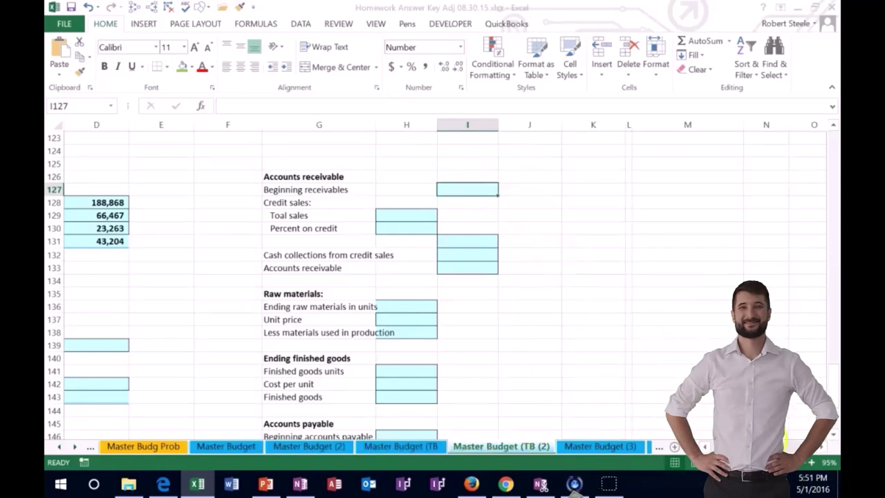
left_click_drag(756, 450, 688, 446)
scroll(219, 259, "up", 14)
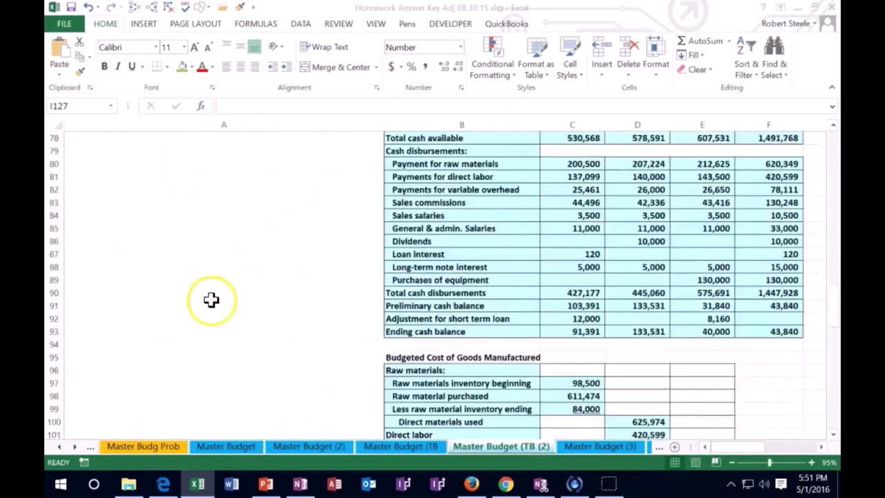
- Enter 342,248 as the beginning receivables in cell I127
scroll(211, 299, "up", 18)
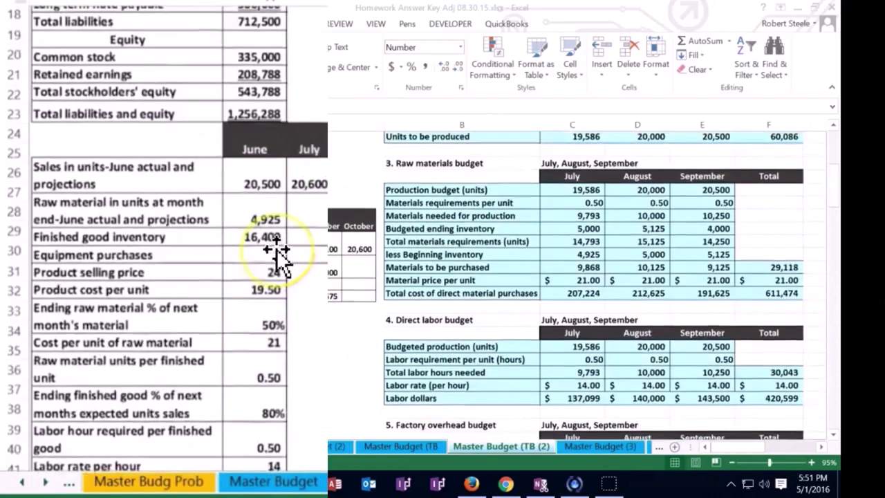
scroll(276, 256, "up", 6)
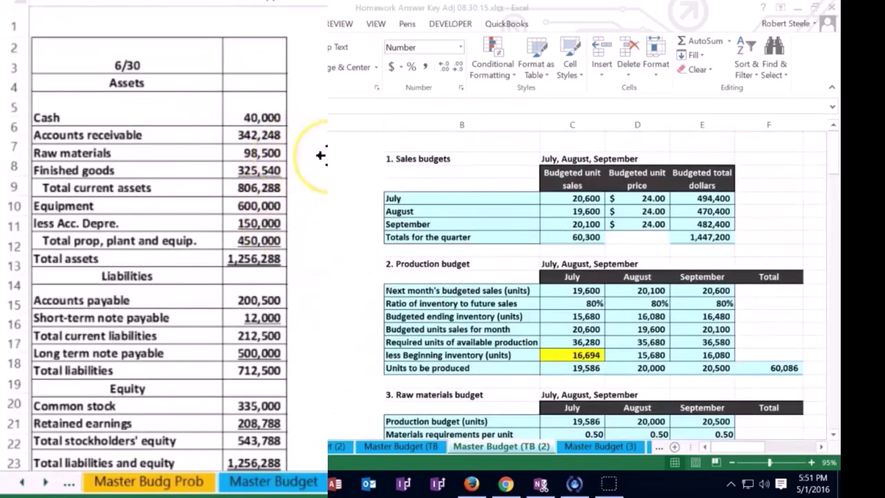
type("342248")
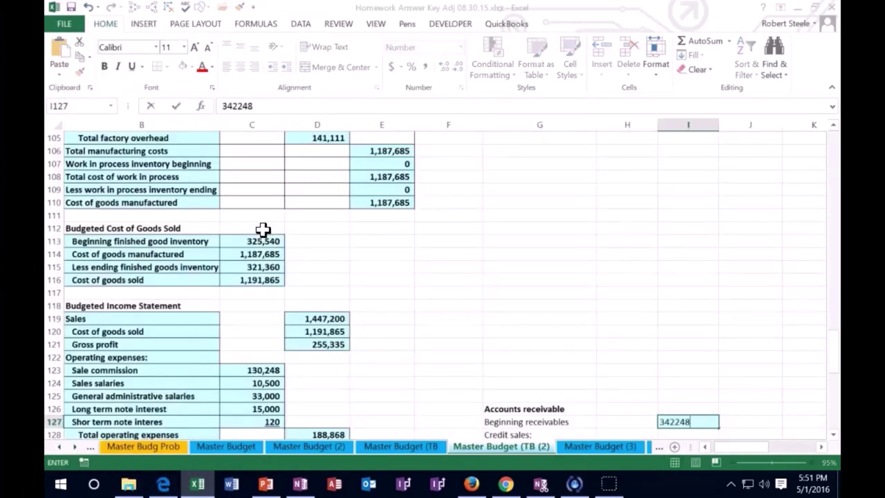
key("Return")
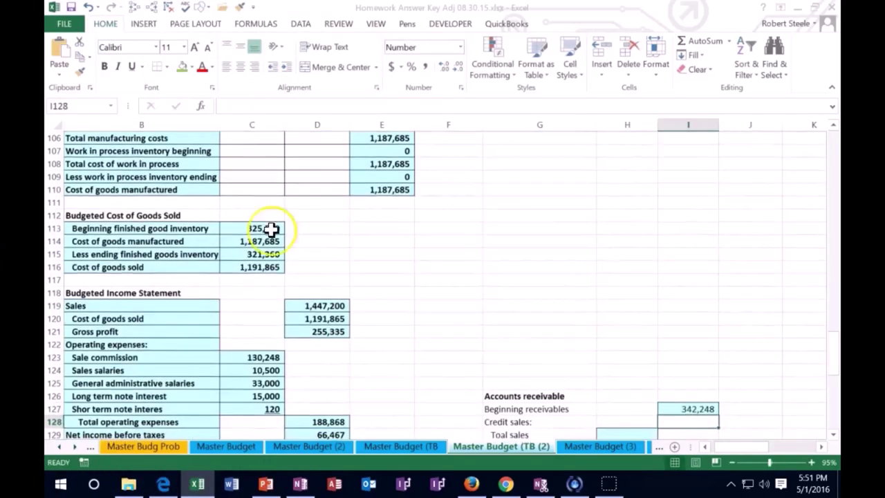
scroll(479, 294, "down", 2)
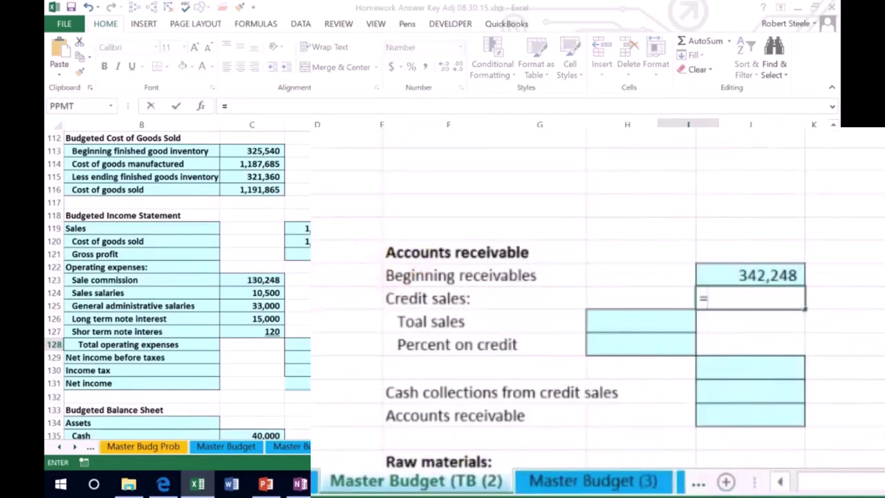
- Link the Total sales cell to the quarter's total sales in E8 (1,447,200)
left_click(627, 357)
type("=")
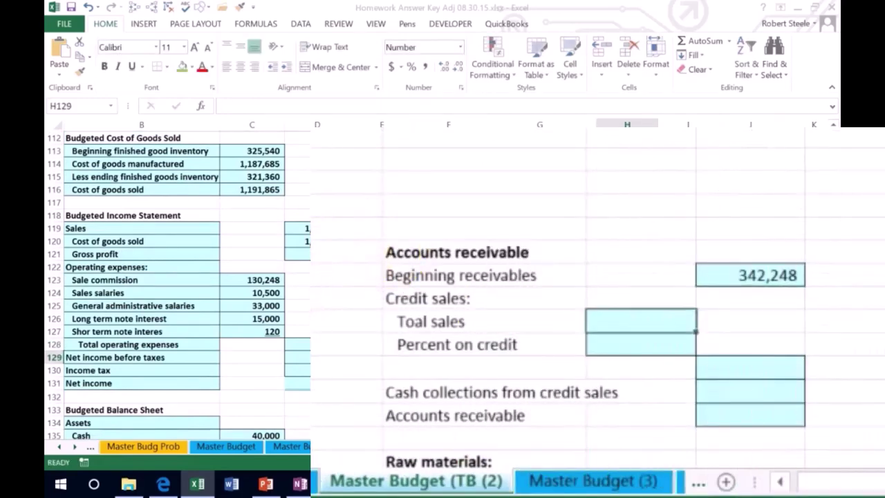
scroll(418, 339, "up", 20)
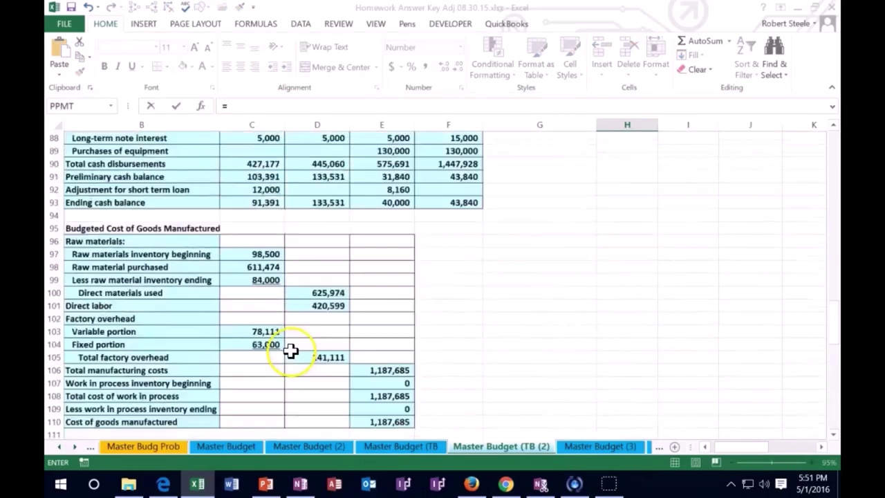
scroll(293, 348, "up", 17)
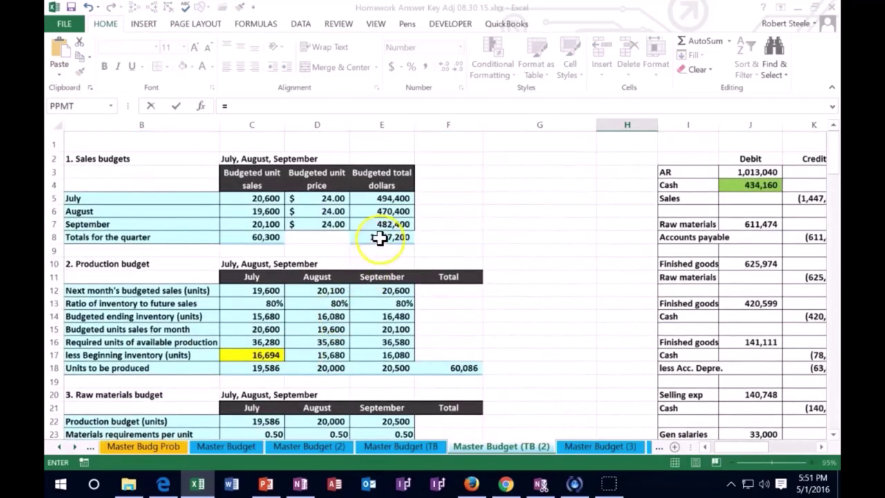
left_click(380, 237)
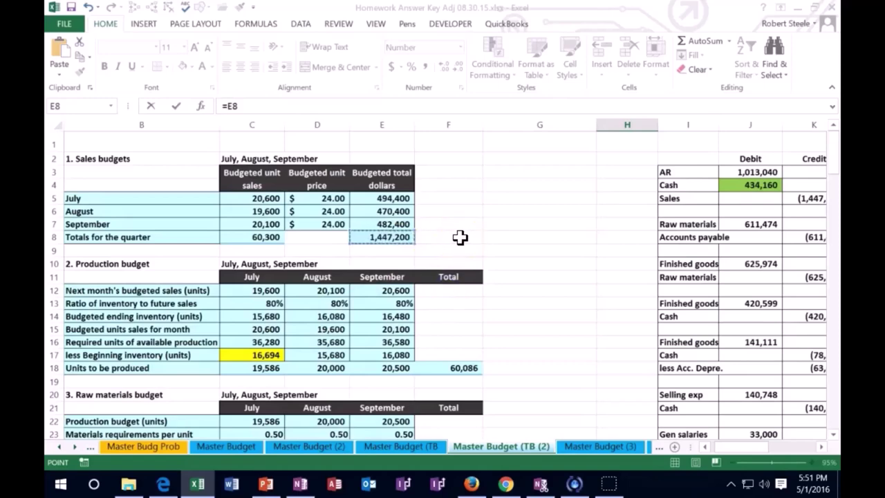
key("Escape")
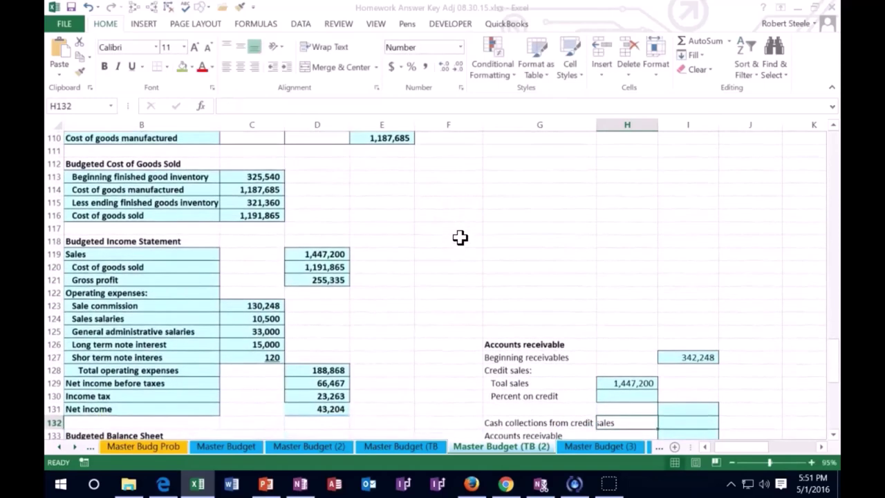
- Enter 70% as the percent on credit, formatted as Percentage
left_click(607, 279)
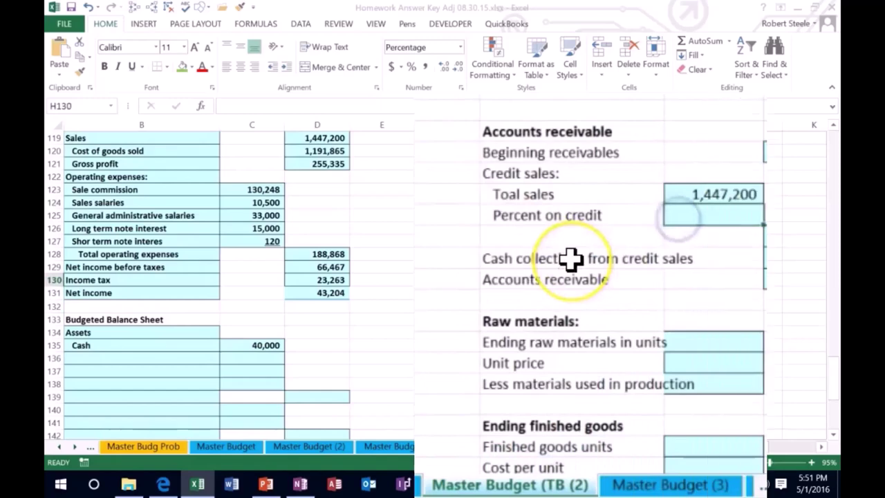
type("70")
key("Return")
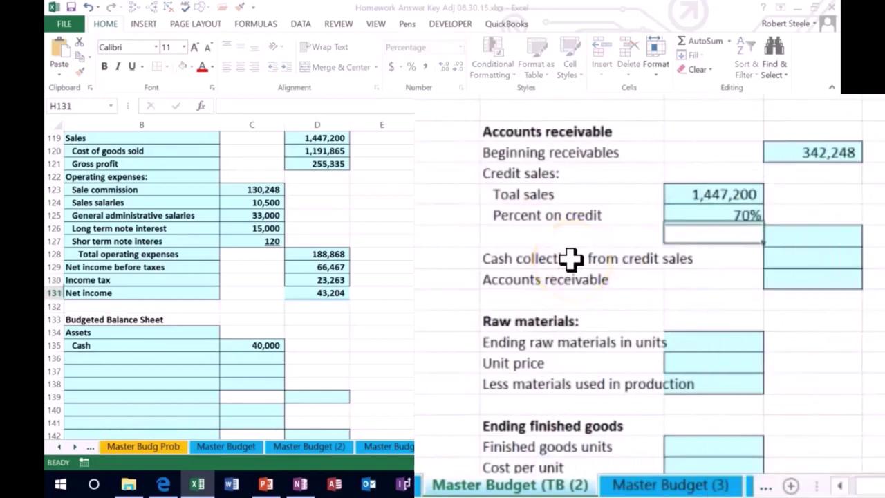
key("Up")
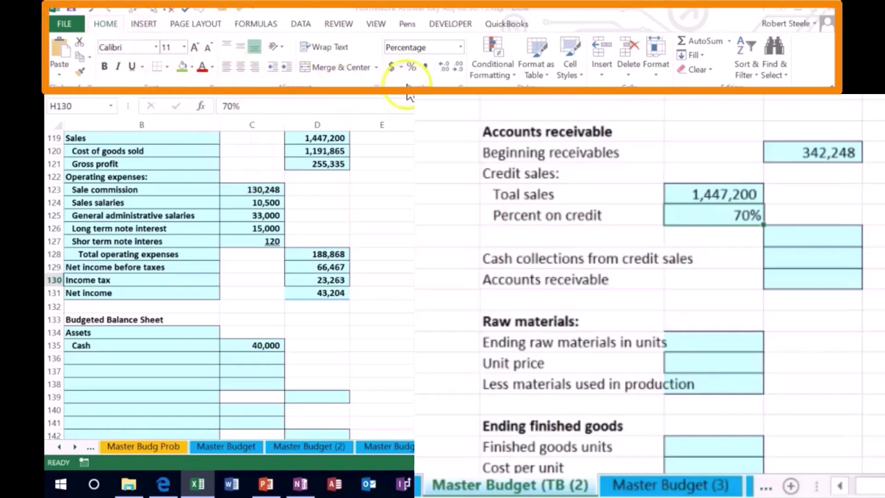
scroll(715, 181, "down", 2)
left_click_drag(714, 182, 813, 413)
scroll(813, 413, "up", 6)
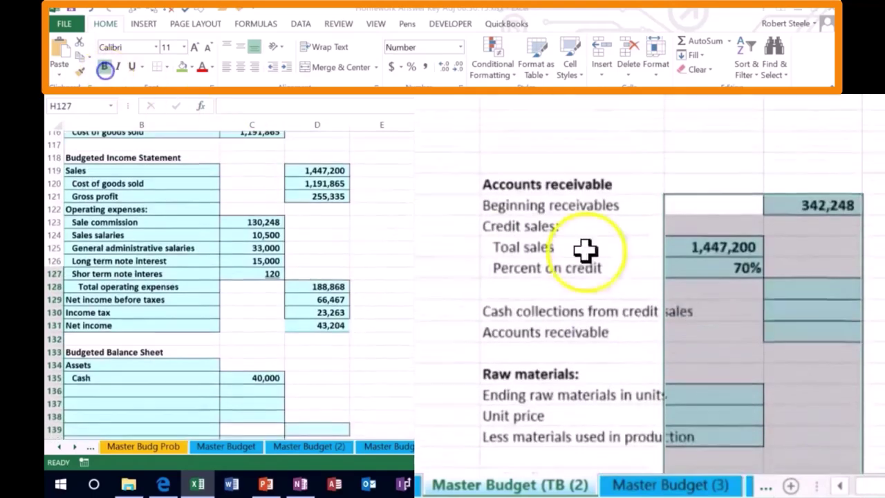
- Compute credit sales in I131 as total sales times the 70% credit percentage (1,013,040)
left_click(694, 294)
left_click(799, 294)
scroll(730, 336, "down", 1)
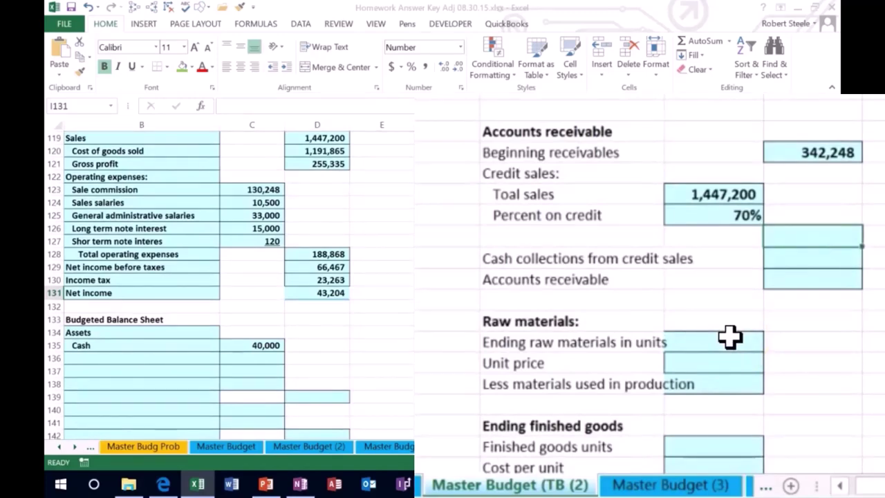
type("=")
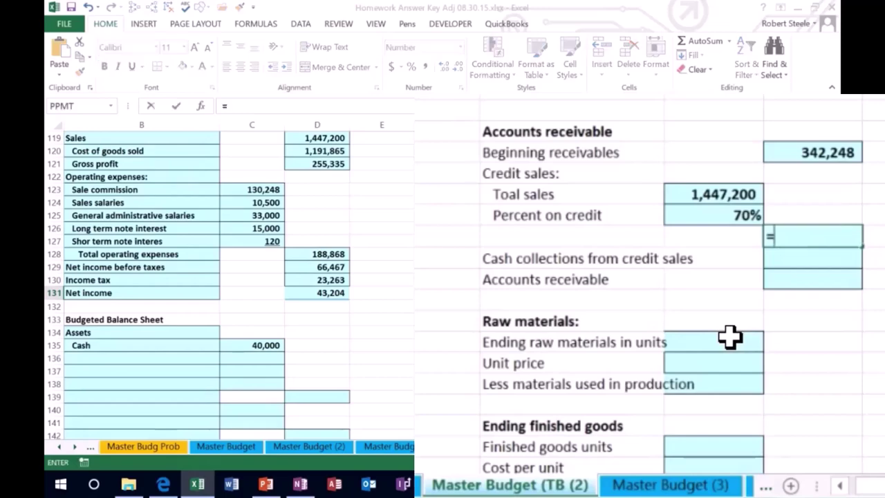
left_click(707, 193)
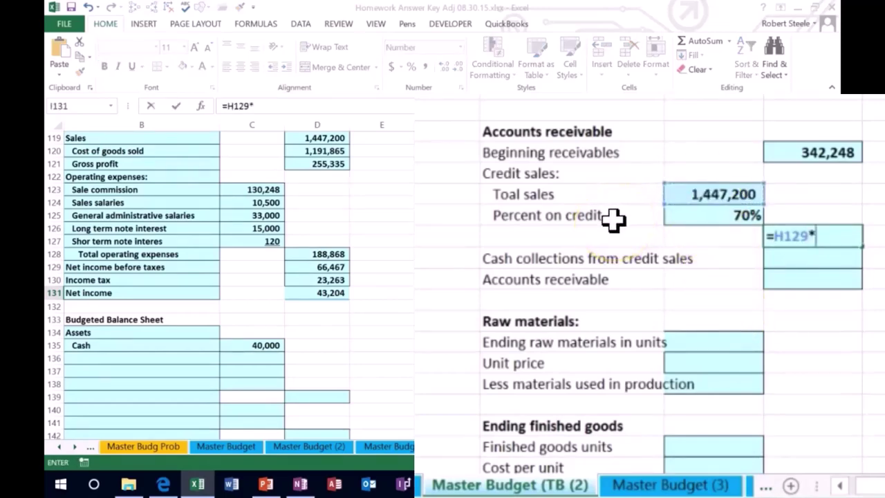
left_click(691, 214)
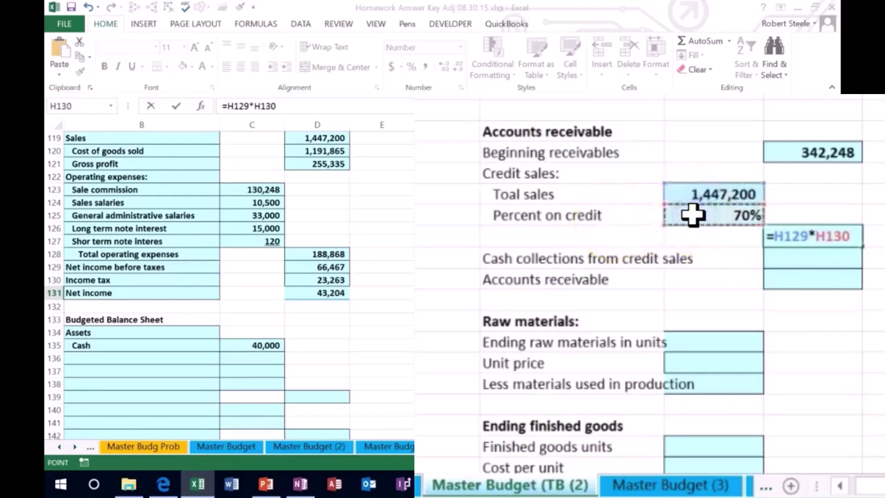
key("Return")
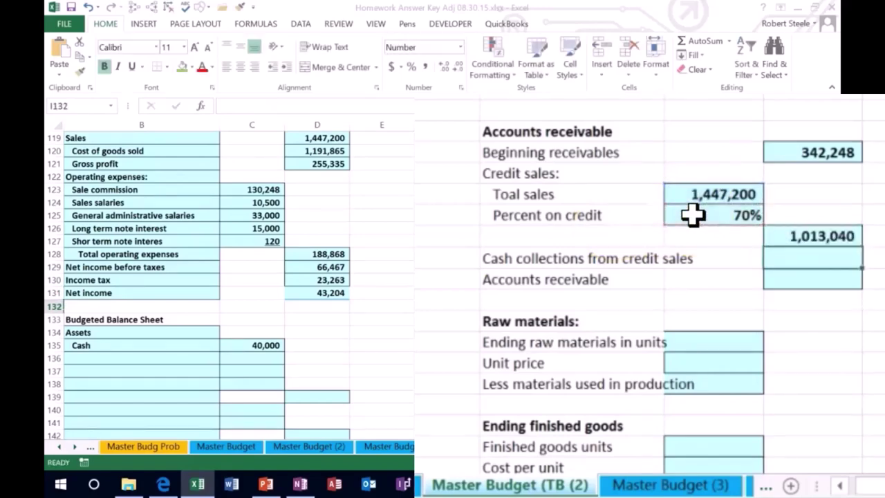
key("Left")
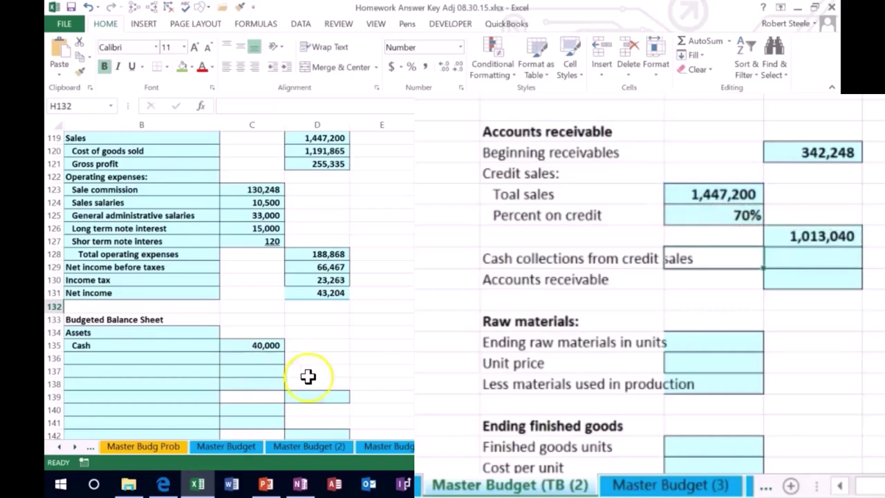
key("Right")
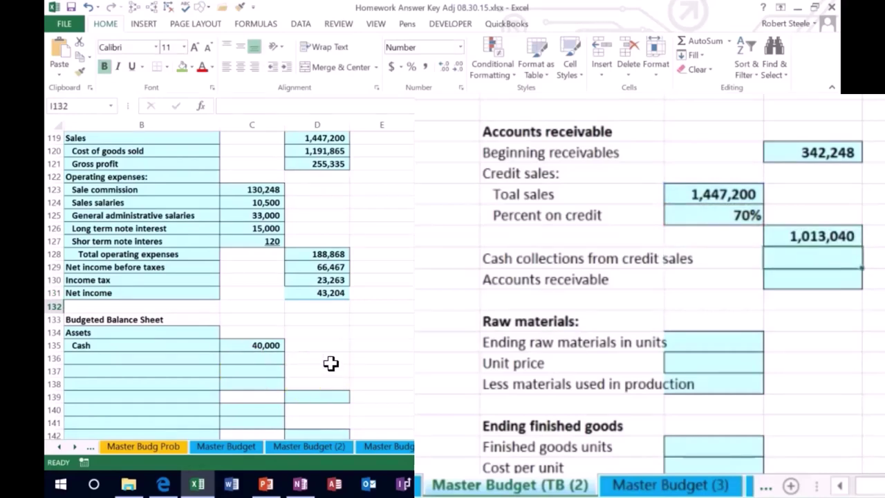
- Sum the July–September collections of receivables (C71:E71) in I132, giving 1,017,608
type("=")
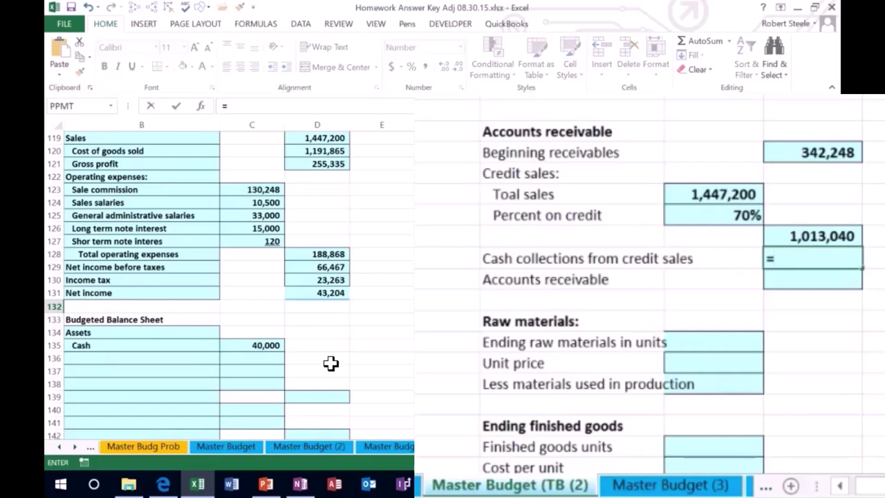
type("sum(")
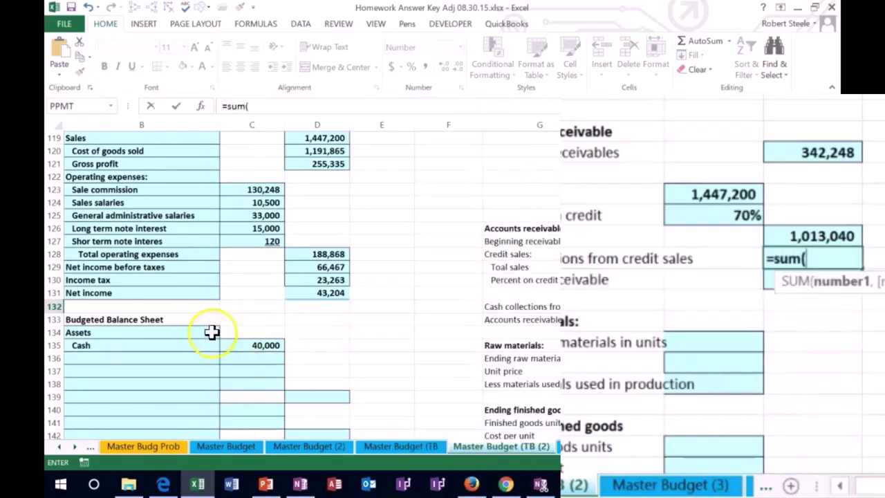
scroll(203, 326, "up", 6)
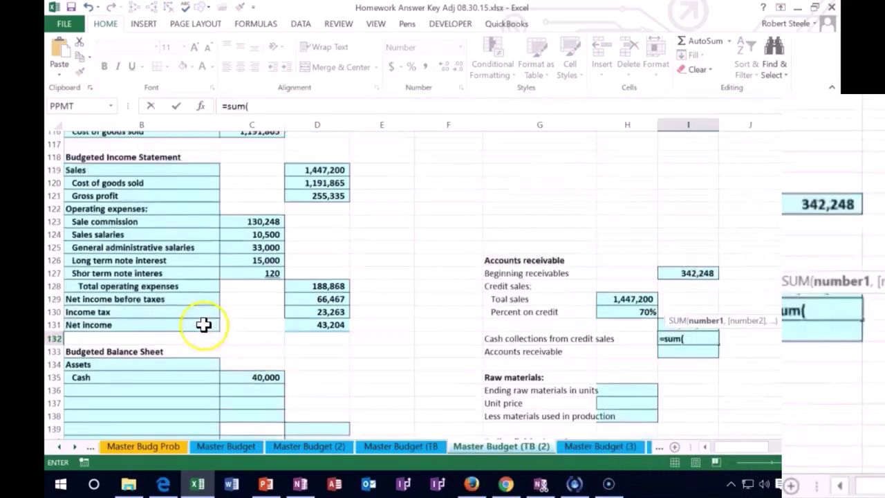
scroll(201, 324, "up", 10)
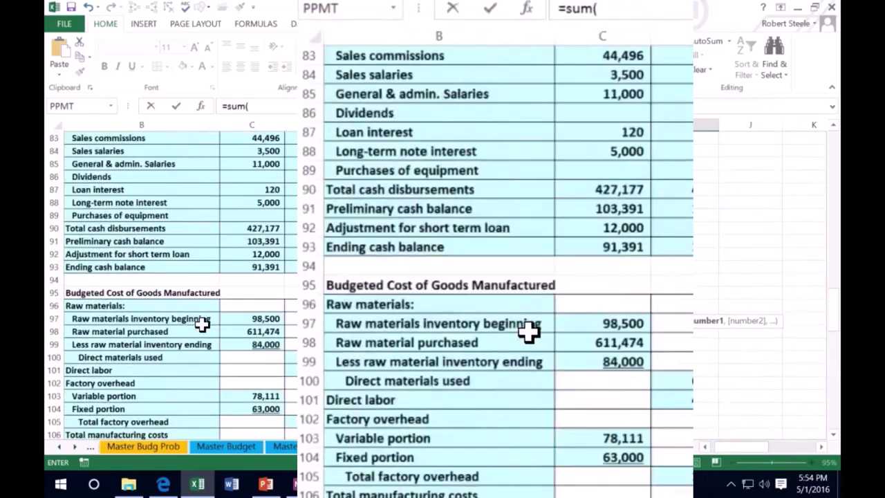
scroll(201, 323, "up", 2)
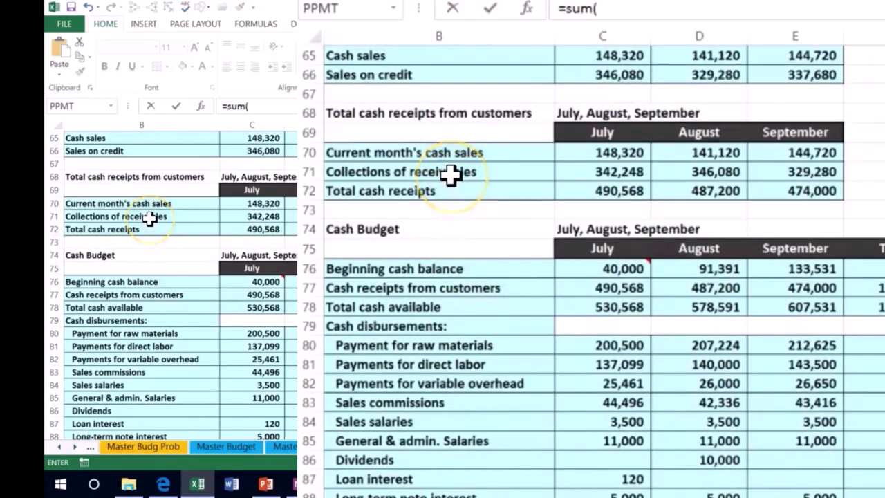
left_click(247, 217)
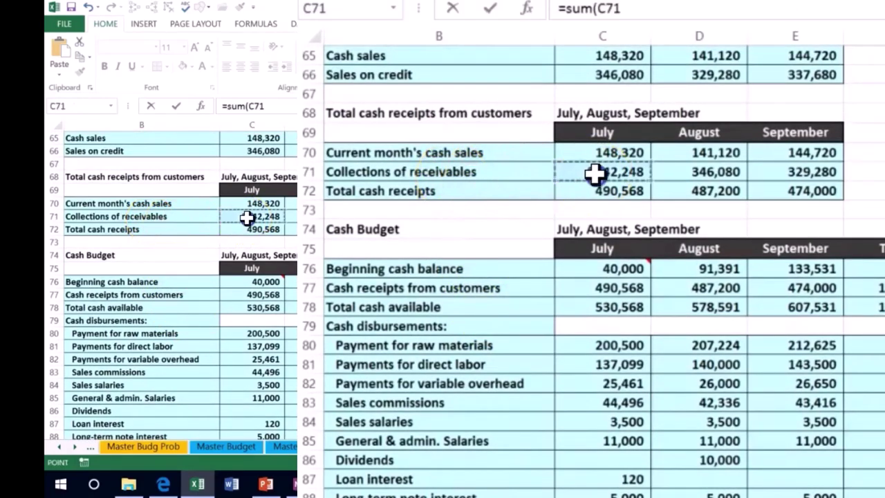
left_click_drag(594, 173, 772, 173)
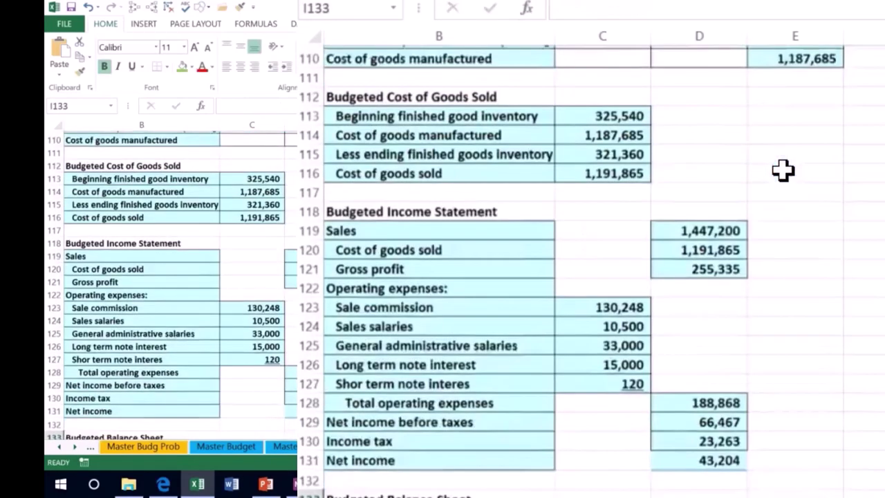
scroll(782, 170, "down", 3)
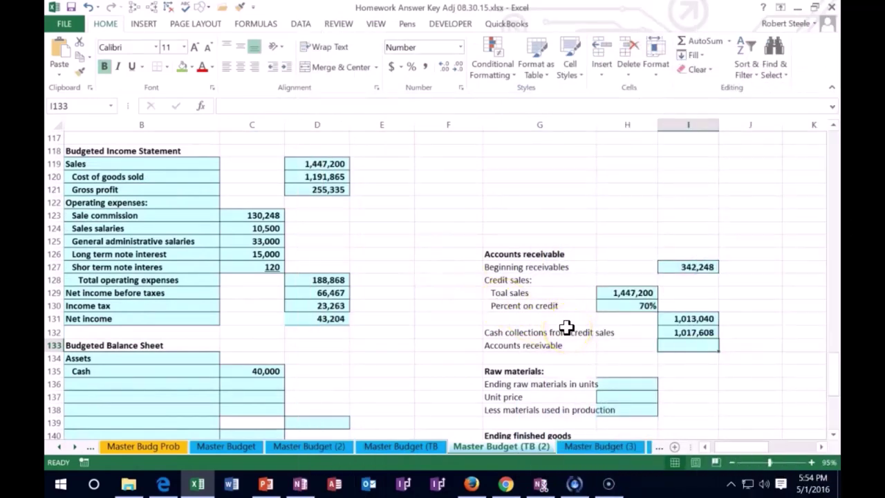
- Compute ending receivables as 342,248 plus 1,013,040 credit sales minus 1,017,608 collections
type("=")
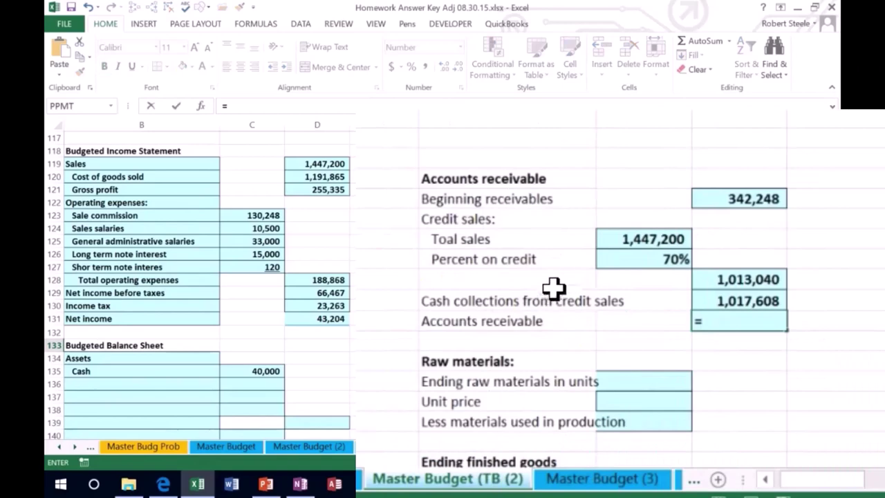
left_click(699, 199)
type("+")
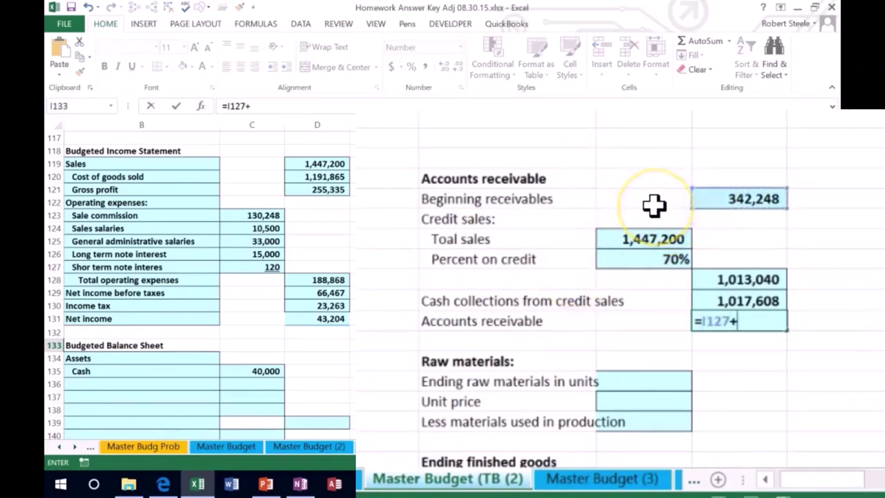
left_click(723, 279)
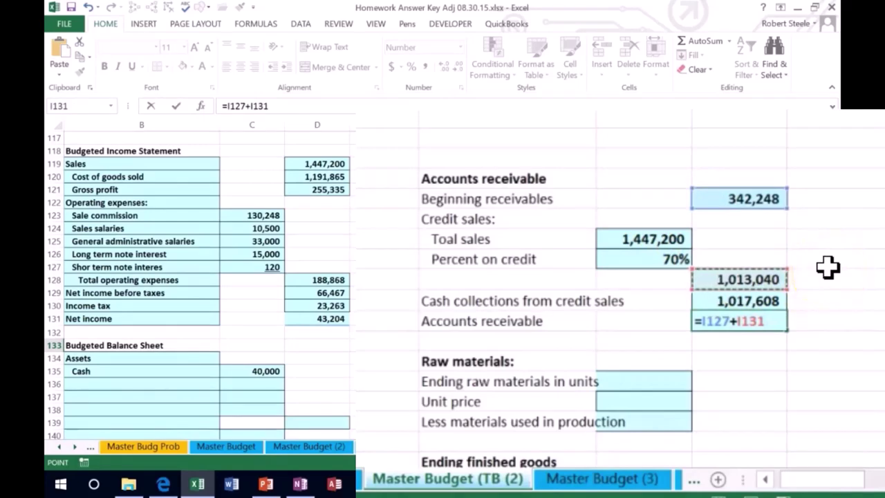
type("-")
left_click(782, 302)
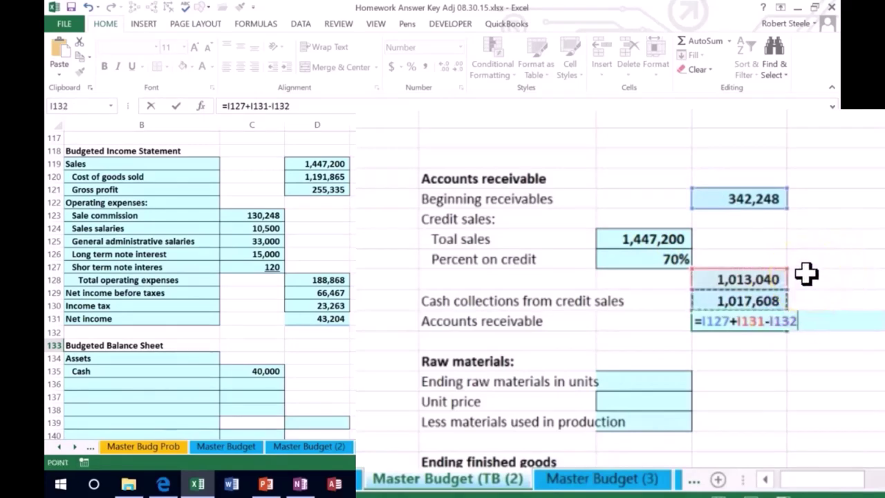
key("Return")
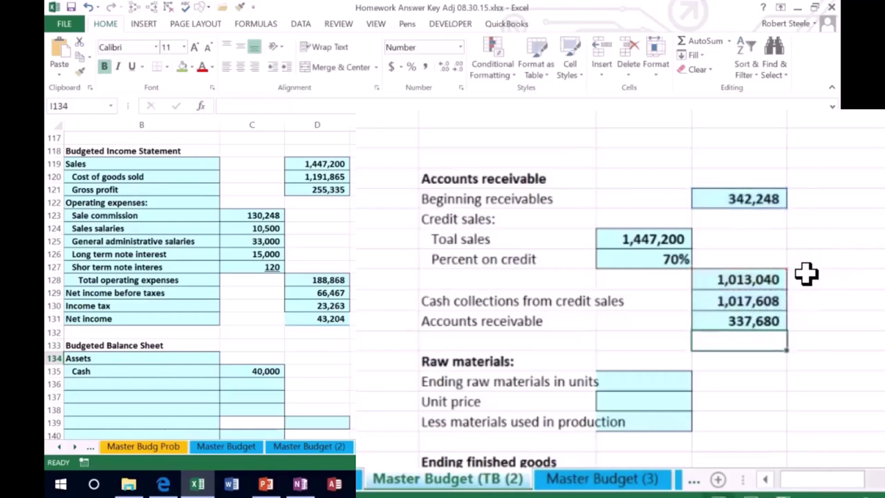
key("Left")
key("Left")
key("Left")
key("Left")
key("Left")
key("Left")
key("Left")
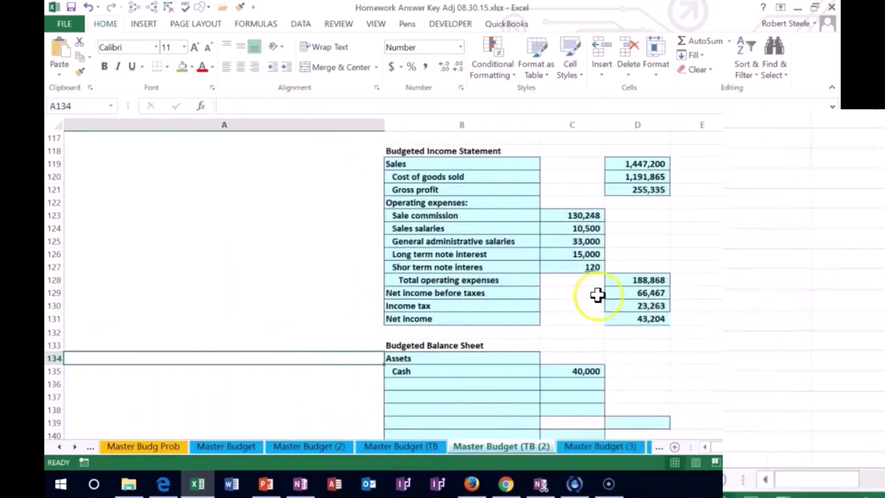
- Add an Accounts receivable line under Cash, linked to the 337,680 ending balance in I133
left_click(477, 381)
type("Ac")
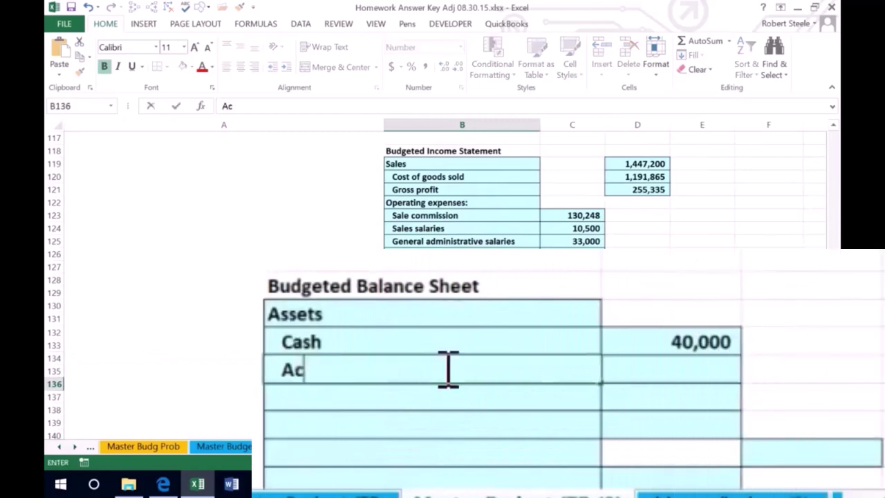
type("counts re")
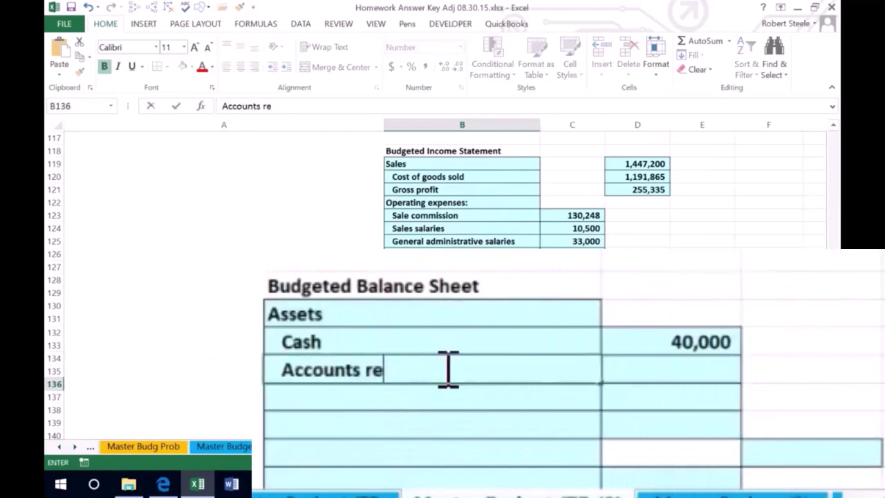
type("ceivable")
key("Tab")
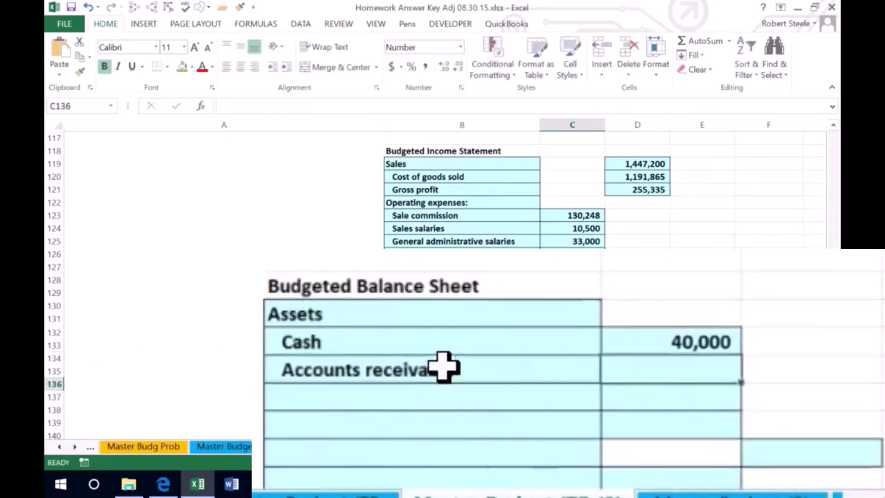
type("=")
key("Right")
key("Right")
key("Right")
key("Right")
key("Right")
key("Right")
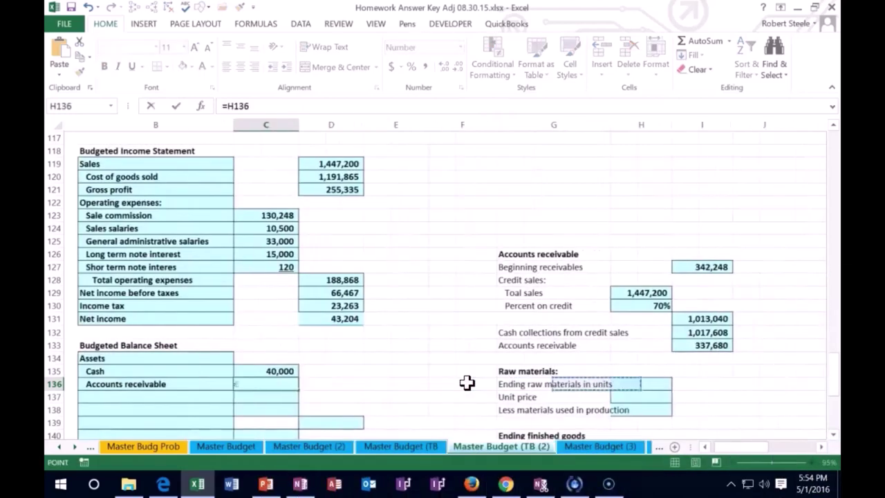
key("Up")
key("Up")
key("Up")
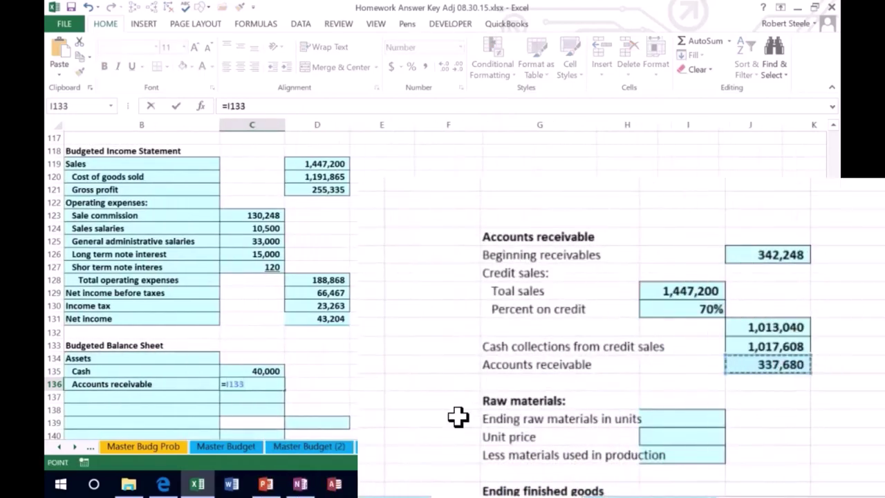
key("Return")
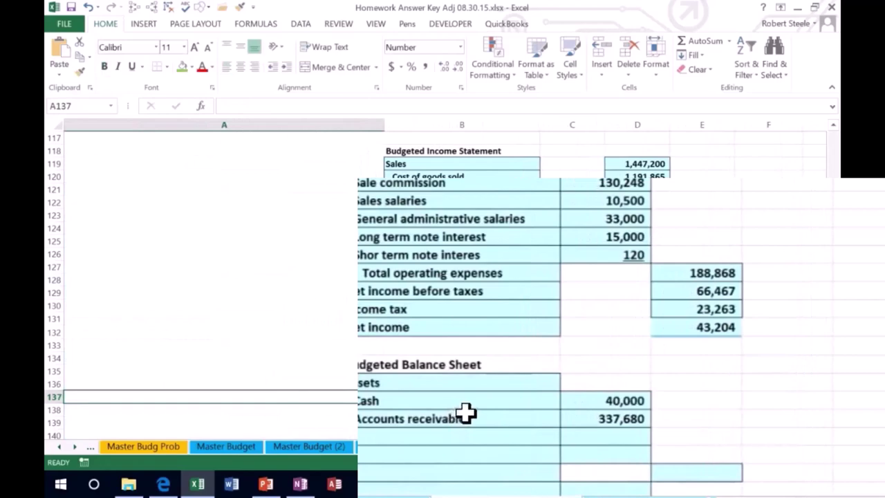
- Add the Raw materials inventory label in B137 and widen column G
scroll(446, 398, "down", 2)
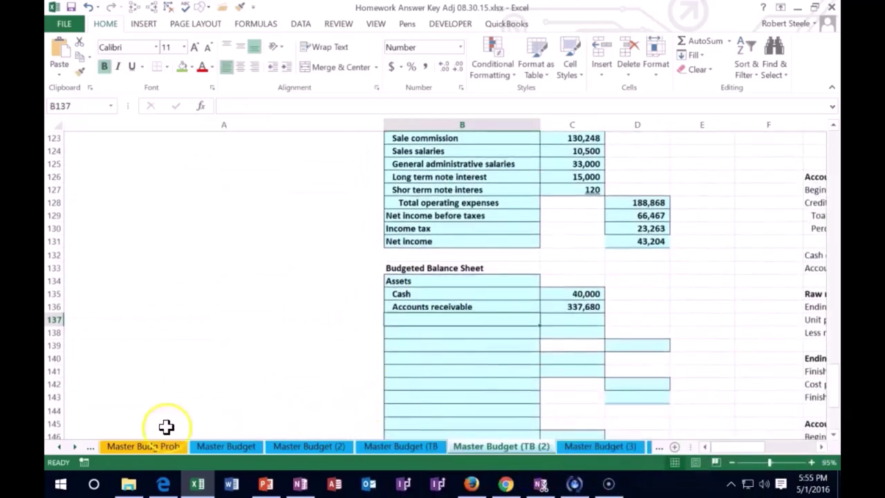
type("Raw materials inventory")
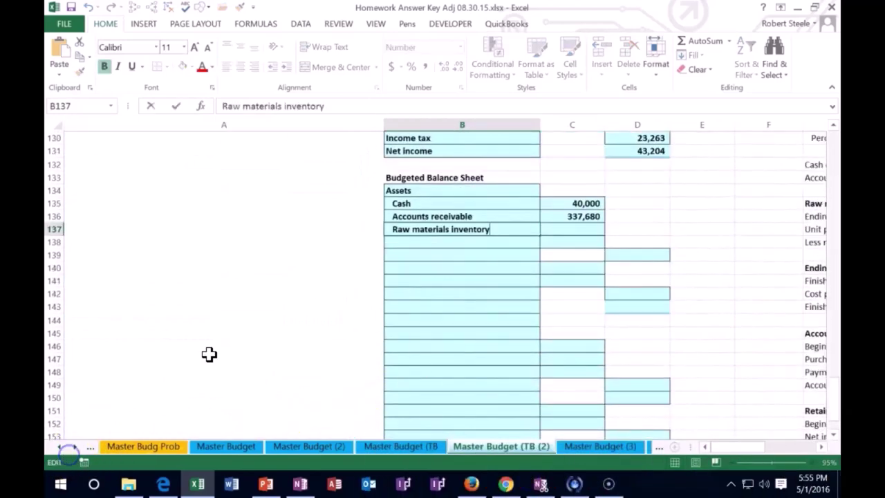
key("Right")
key("Right")
key("Right")
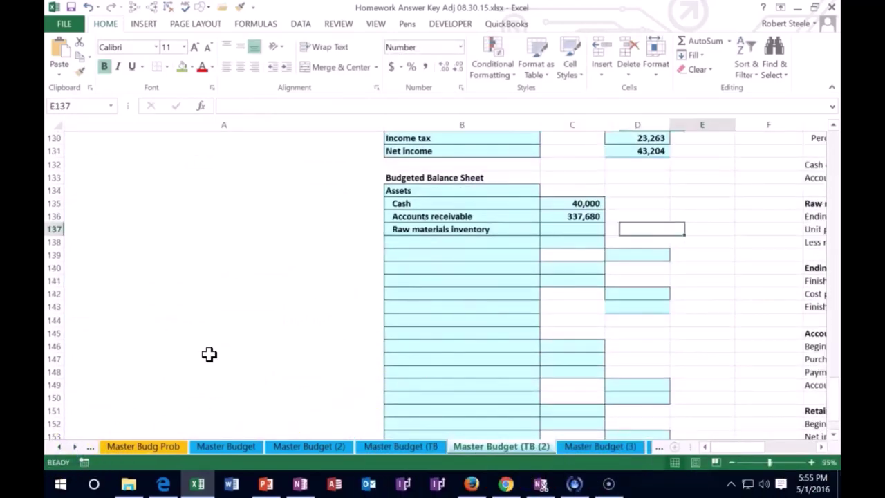
key("Right")
key("Right")
key("Right")
key("Right")
key("Right")
key("Left")
key("Left")
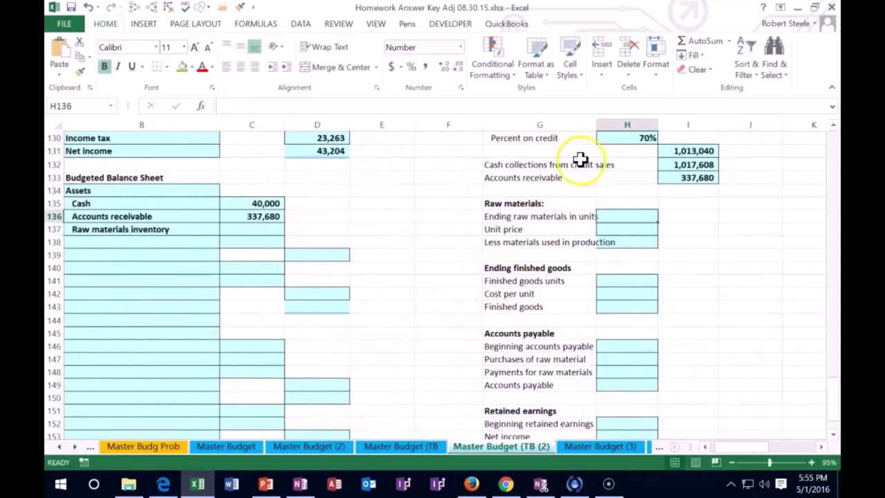
left_click_drag(595, 127, 603, 127)
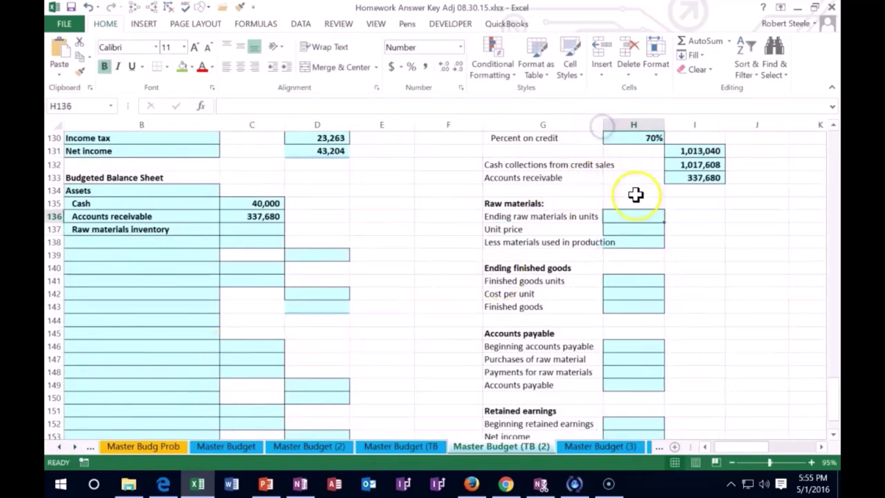
- Link ending raw materials units in H136 to September's 4,000 budgeted ending inventory (E25)
type("=")
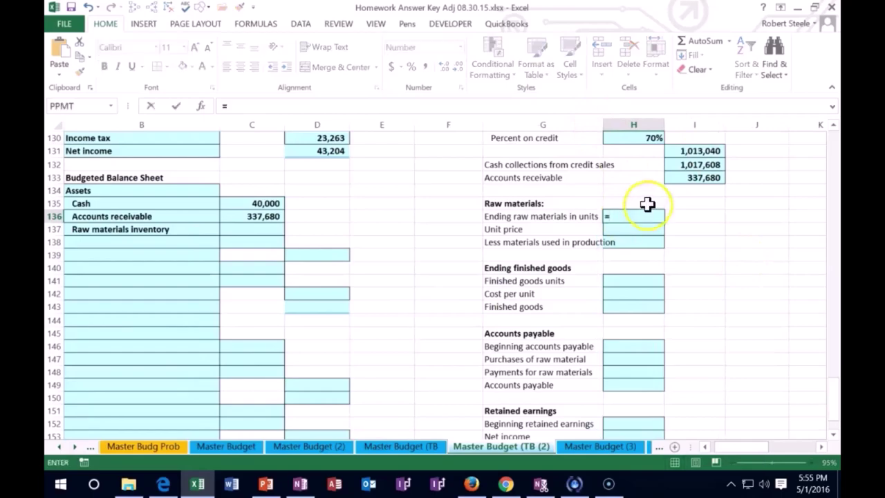
scroll(205, 329, "up", 20)
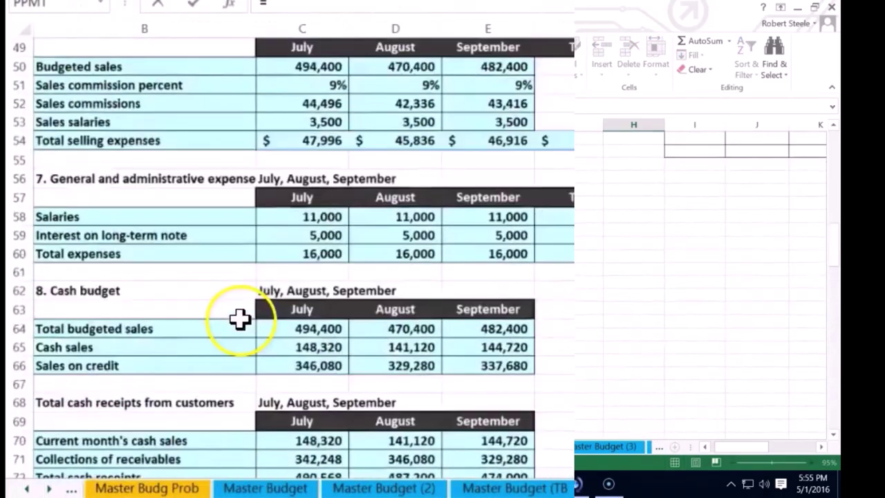
scroll(239, 318, "up", 11)
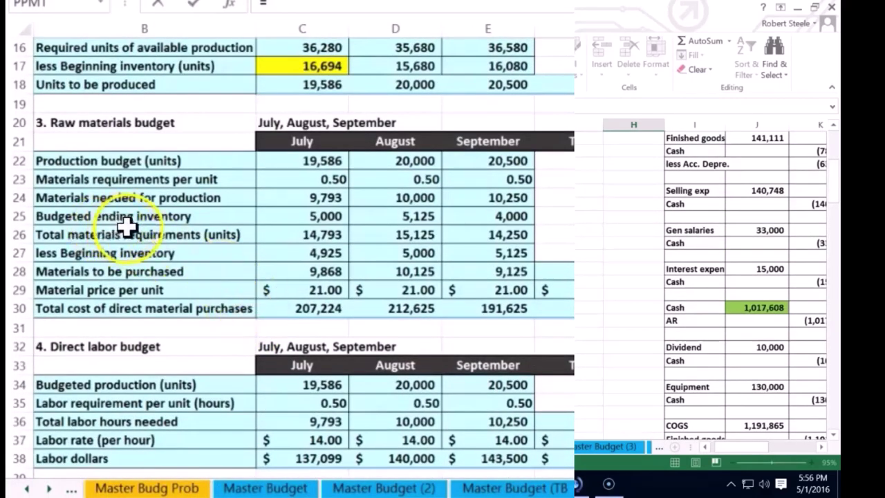
left_click(482, 216)
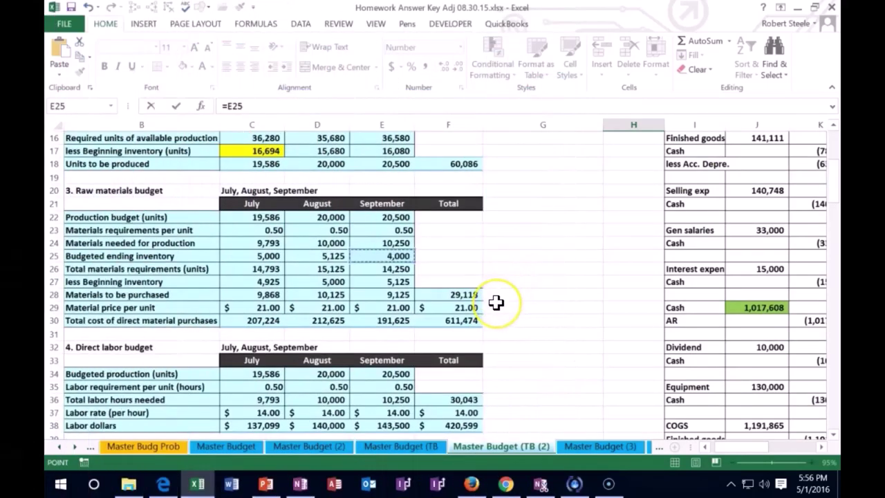
key("Return")
scroll(498, 297, "down", 4)
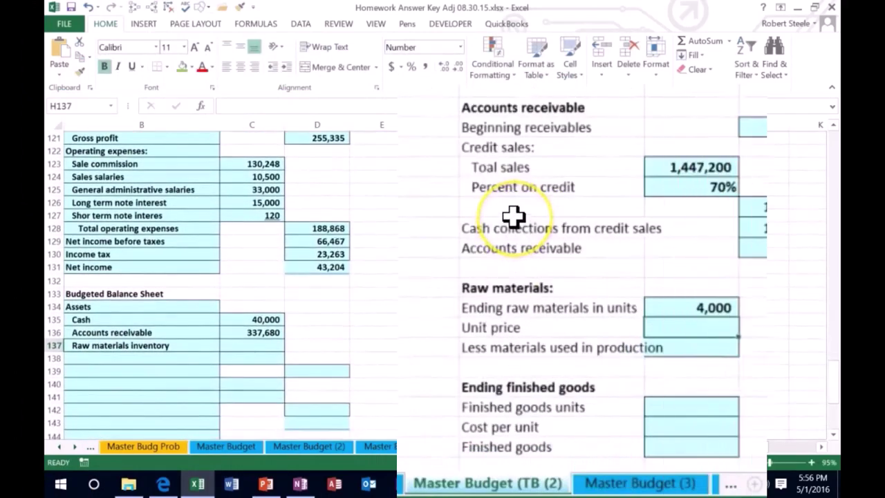
- Enter a unit price of 21 and multiply it by the 4,000 units to get 84,000
type("21")
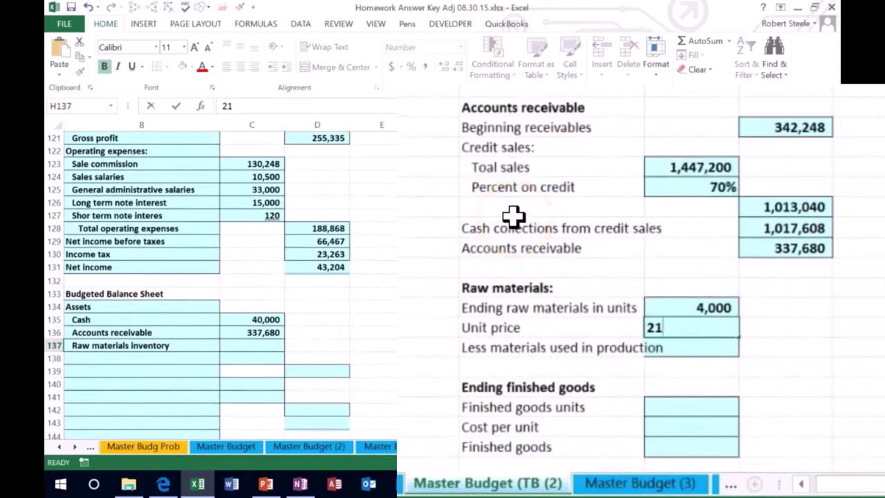
key("Return")
type("=")
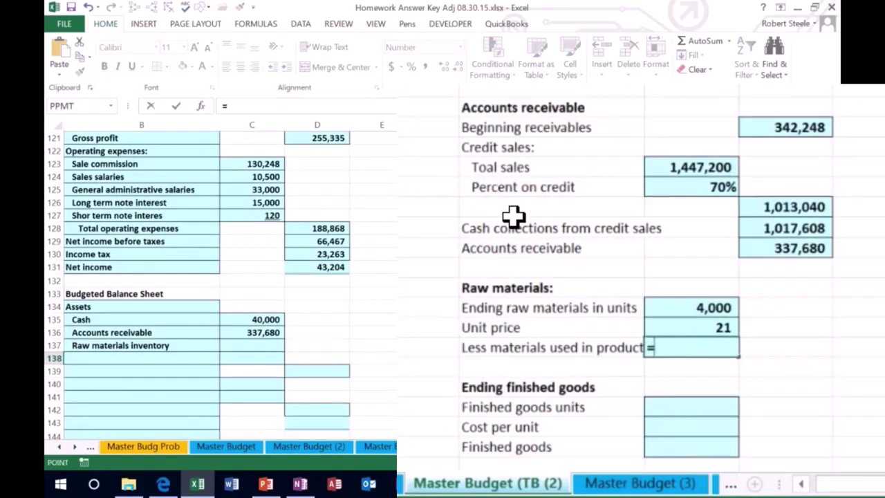
key("Up")
key("Up")
type("*")
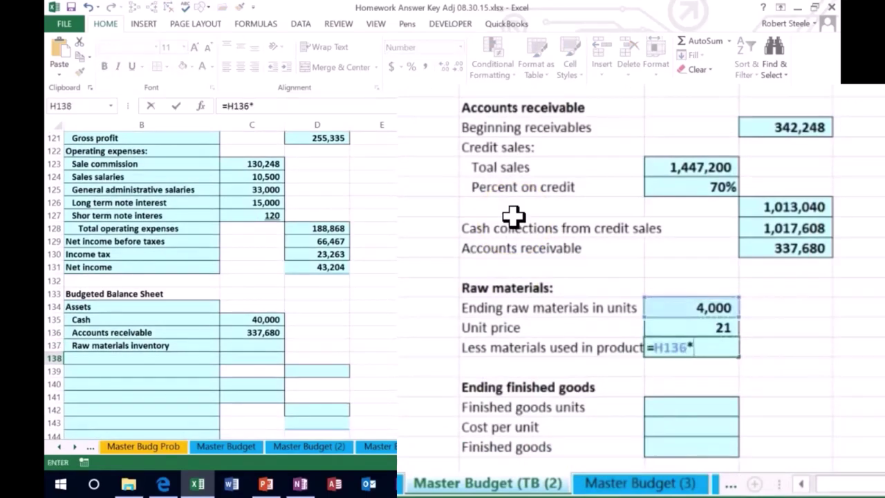
left_click(666, 326)
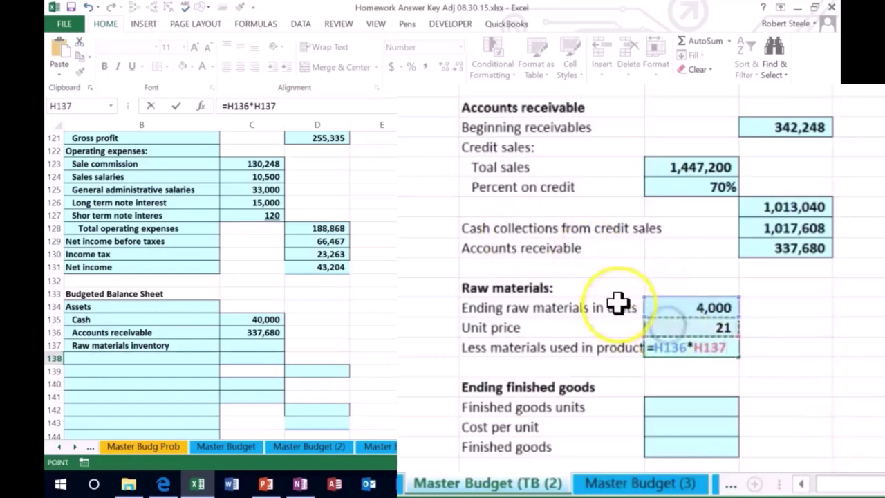
key("Return")
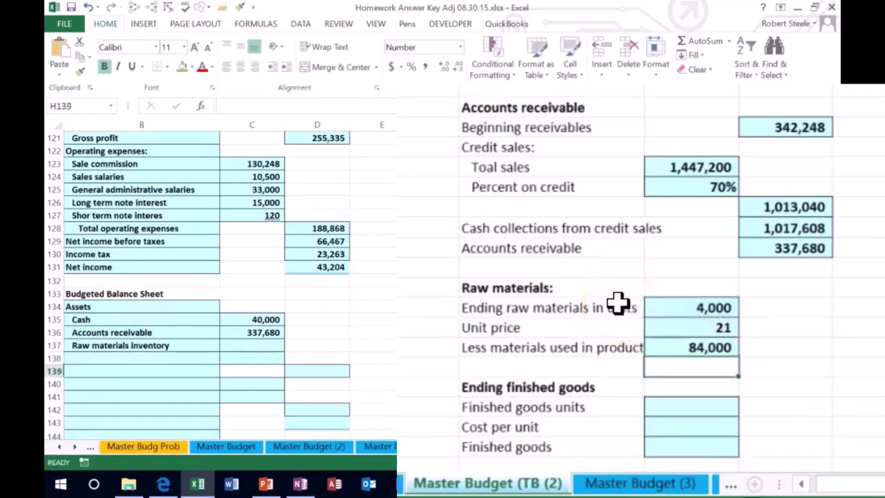
- Link the balance sheet's Raw materials inventory amount to the 84,000 cost
key("Left")
key("Left")
key("Left")
key("Left")
key("Left")
key("Up")
key("Up")
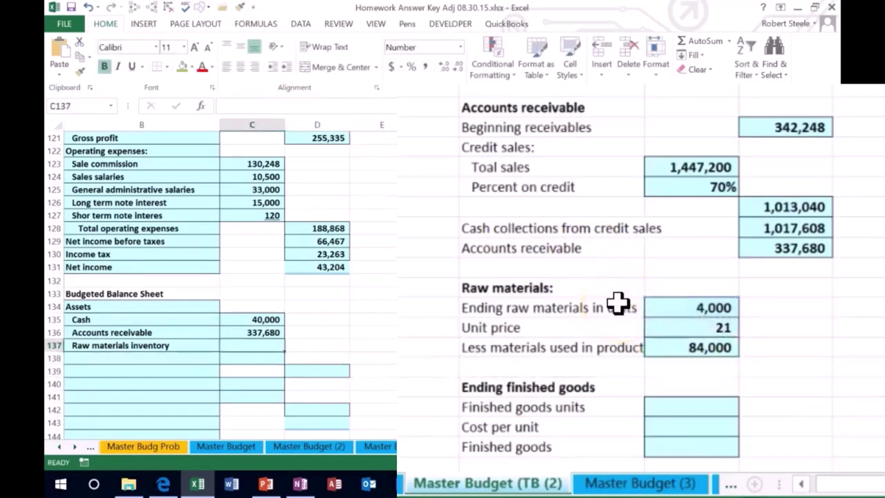
type("=")
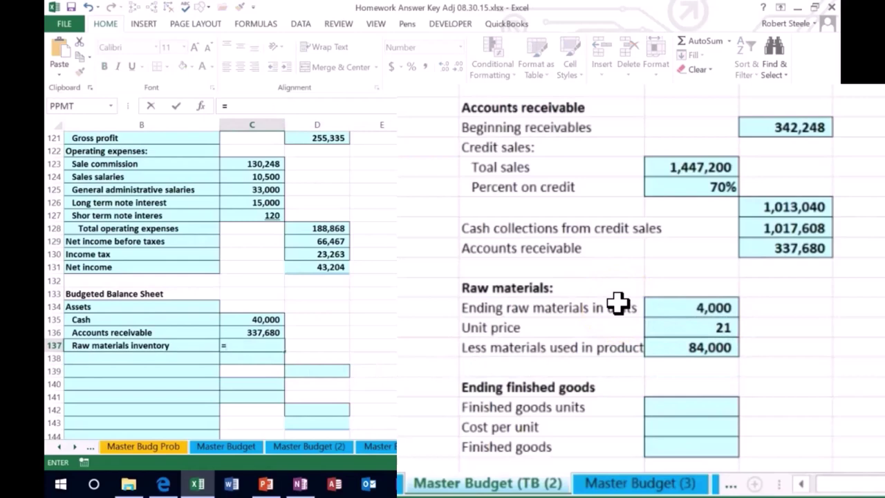
left_click(722, 347)
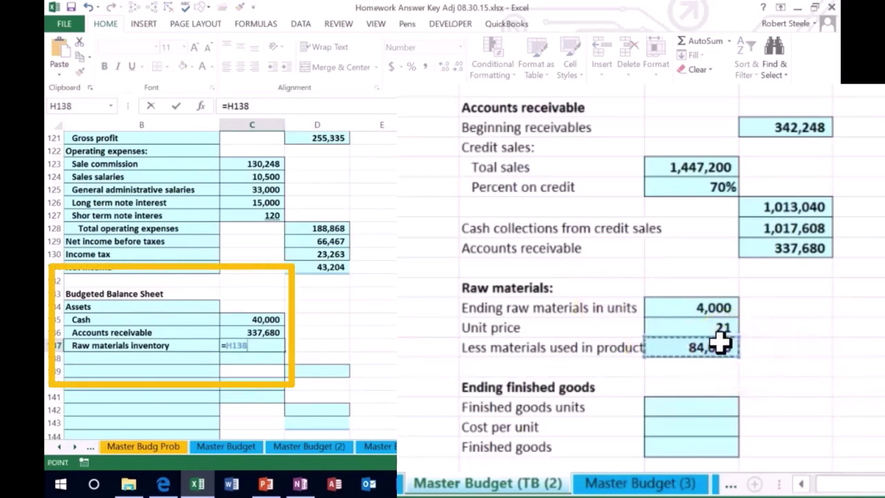
key("Return")
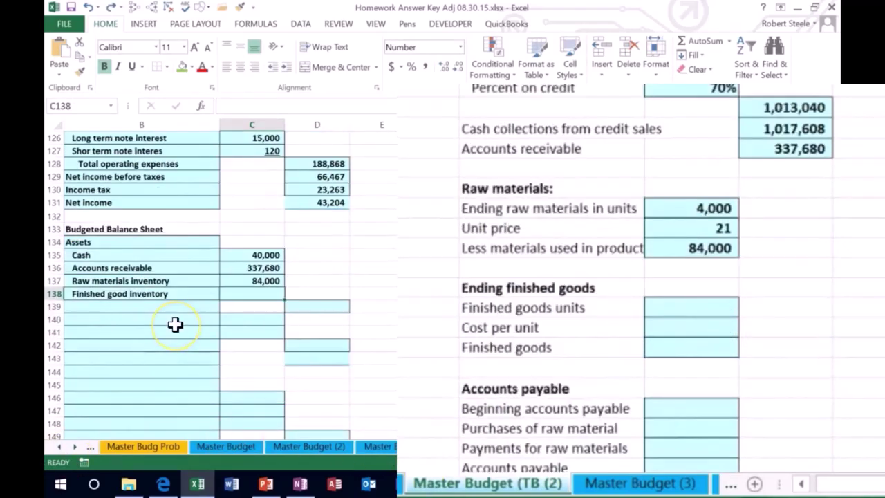
- Link the Finished good inventory amount in C138 to the 321,360 ending inventory in C115
type("=")
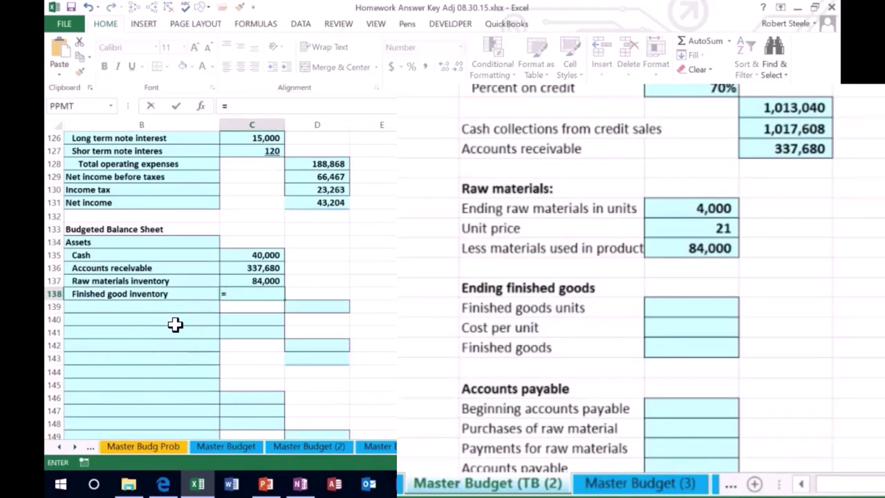
scroll(175, 324, "up", 7)
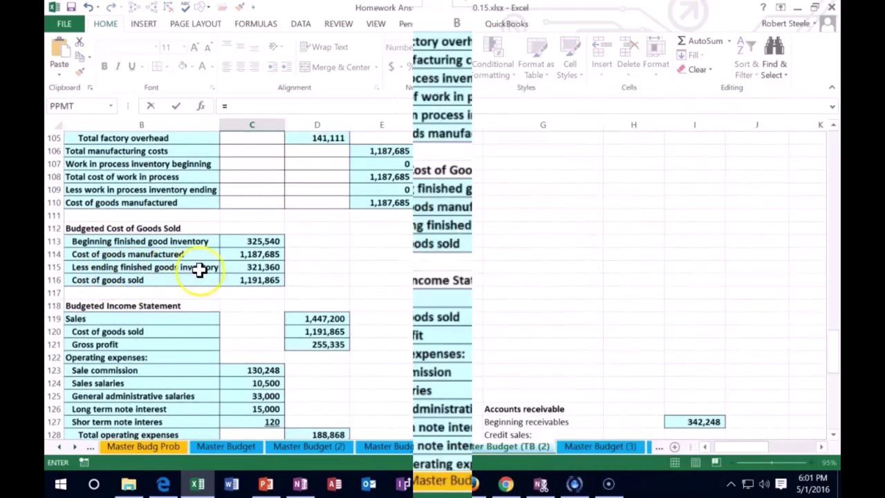
left_click(246, 267)
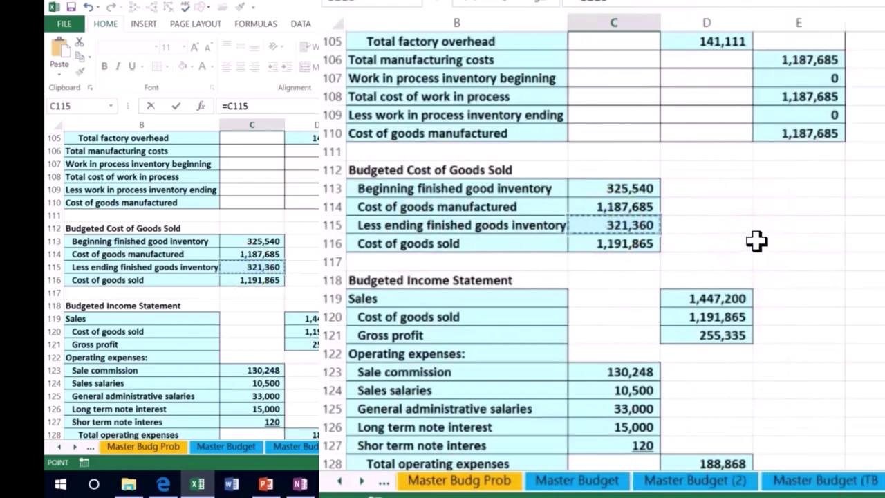
key("Return")
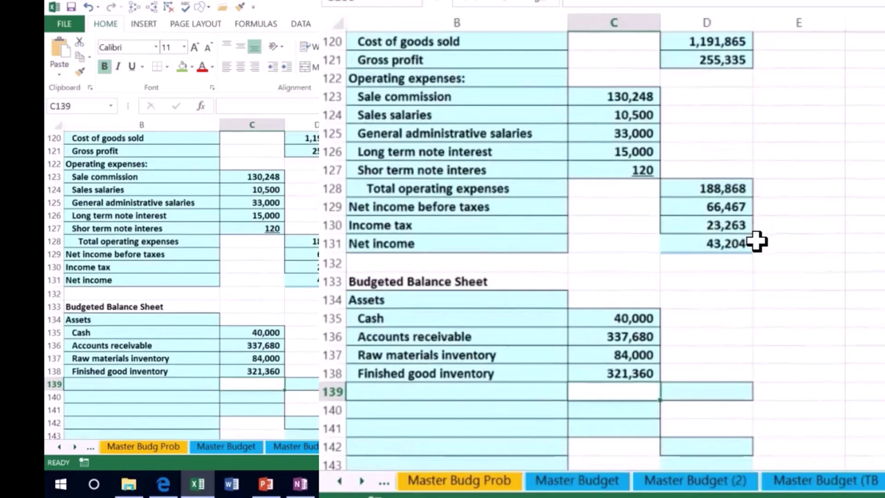
left_click(159, 380)
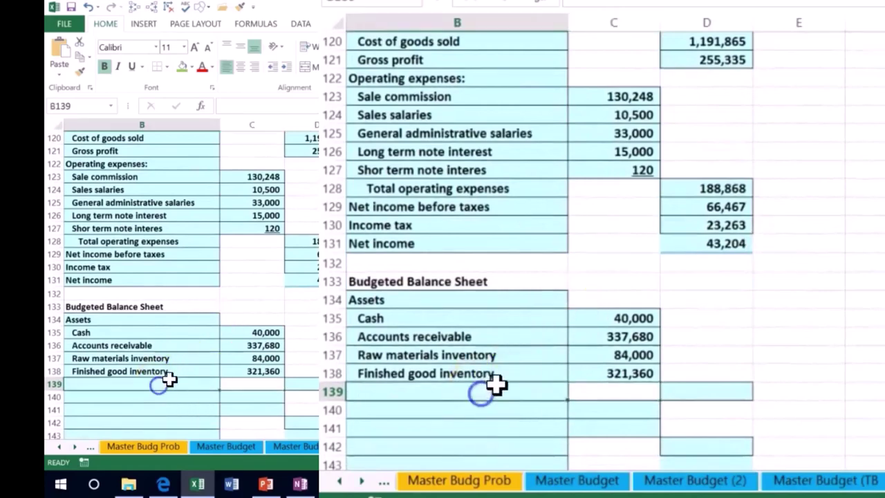
scroll(166, 379, "down", 2)
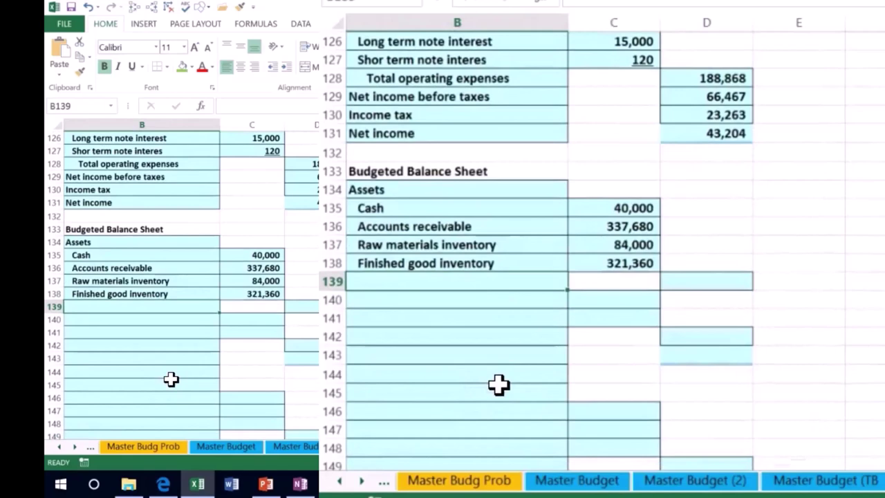
- Label row 139 'Total current assets' and underline the 321,360 finished goods amount in C138
type("Tota")
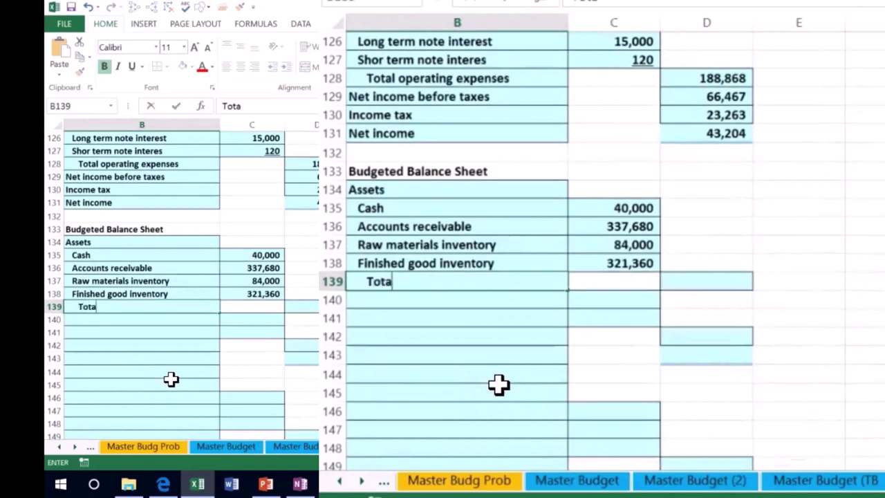
type("l current a")
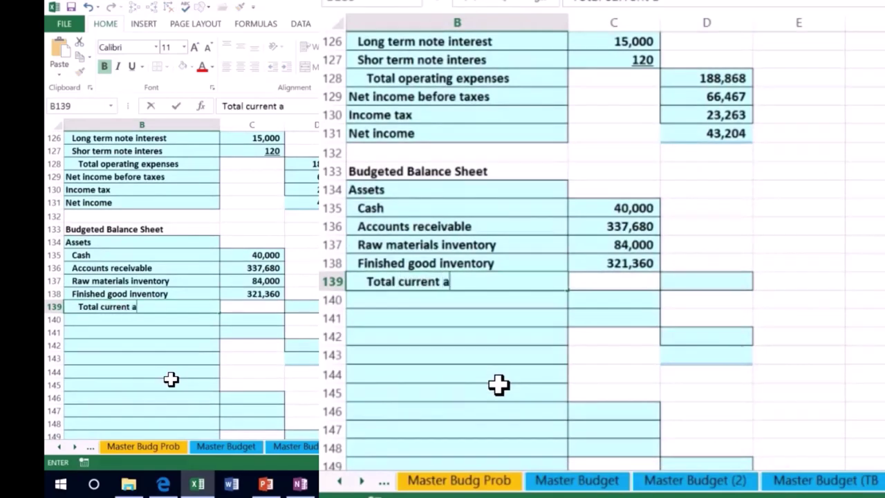
type("ssets")
key("Tab")
key("Tab")
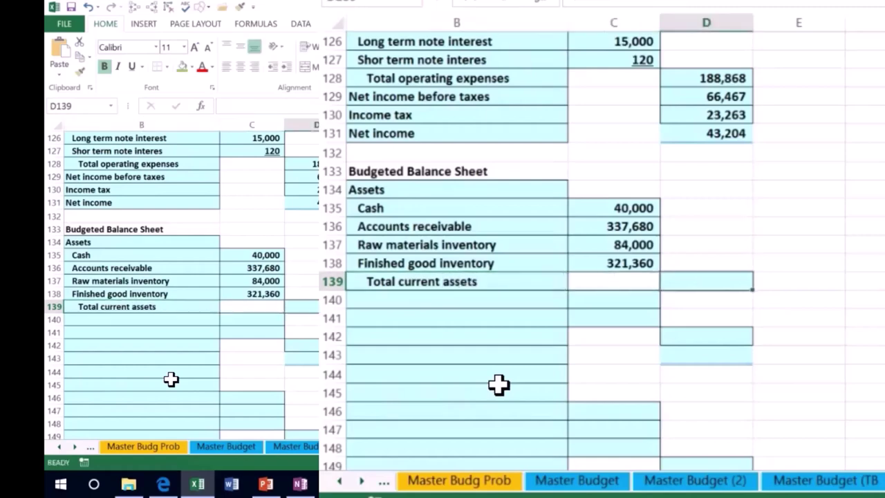
left_click(622, 261)
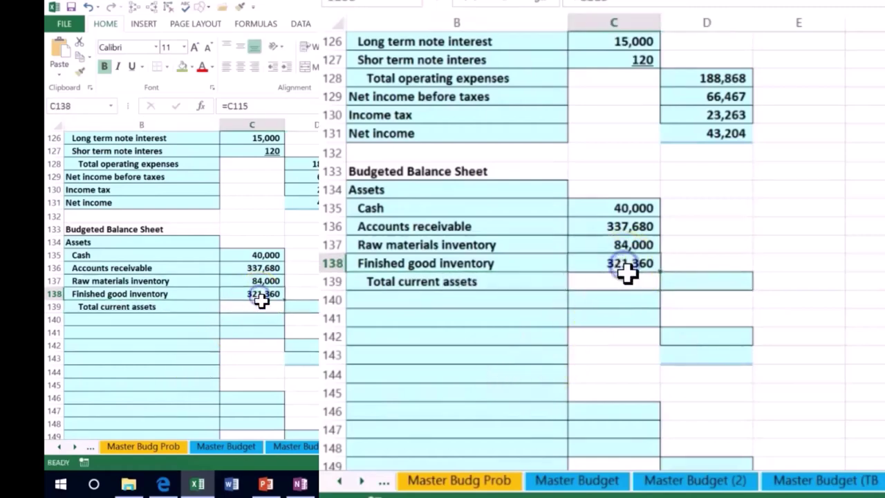
left_click(131, 65)
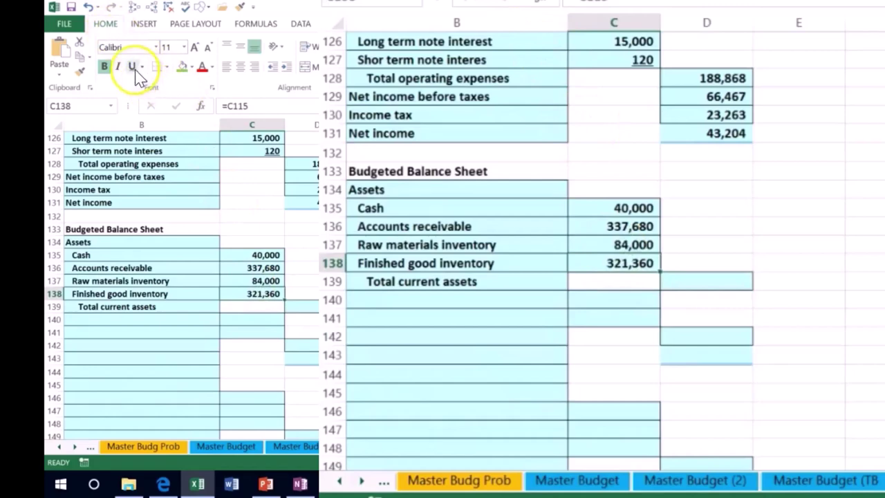
- Enter =SUM(C135:C138) in D139 to total current assets at 783,040
left_click(699, 284)
left_click(701, 282)
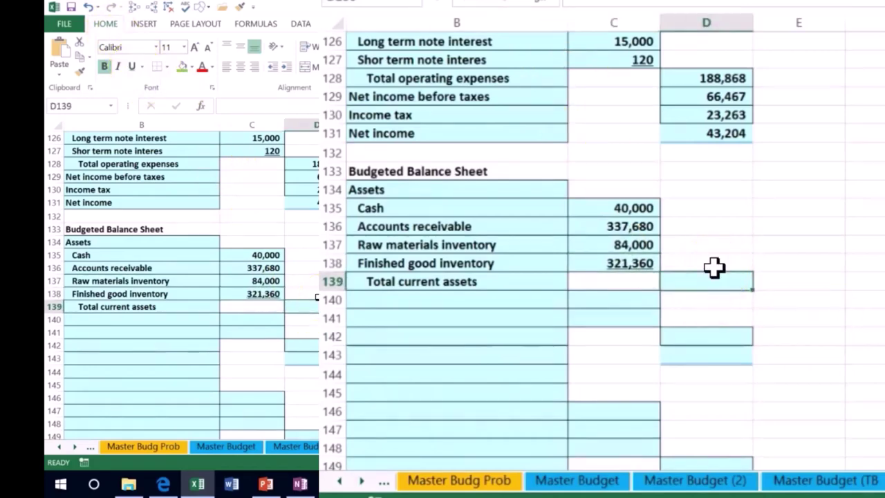
type("=sum(")
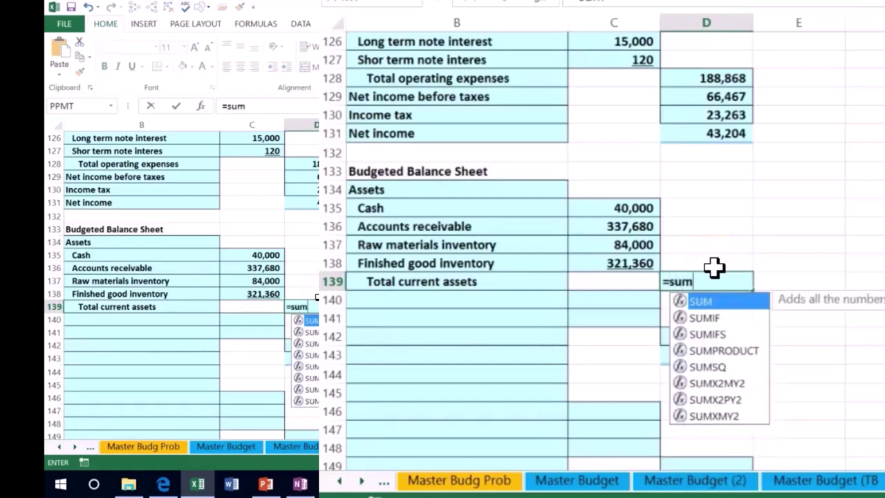
left_click(689, 243)
left_click_drag(642, 206, 646, 263)
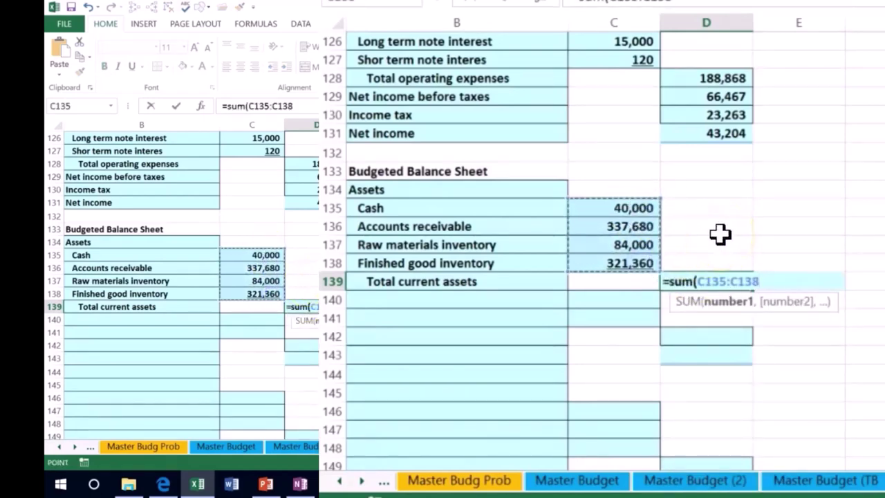
key("Return")
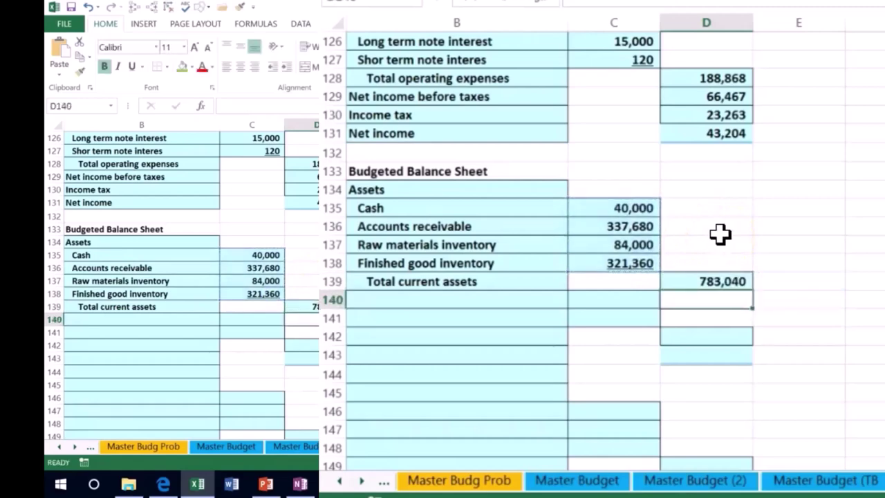
- Type the label 'Equipment' in cell B140
key("Left")
key("Left")
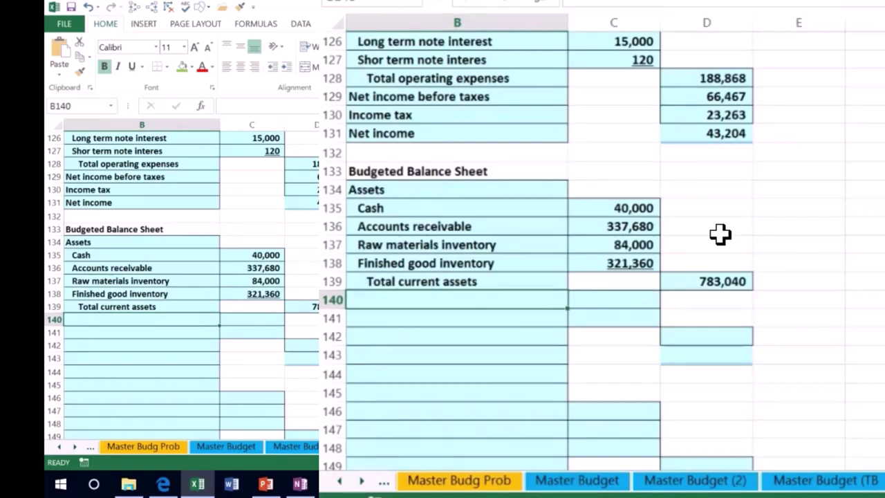
type("Equi")
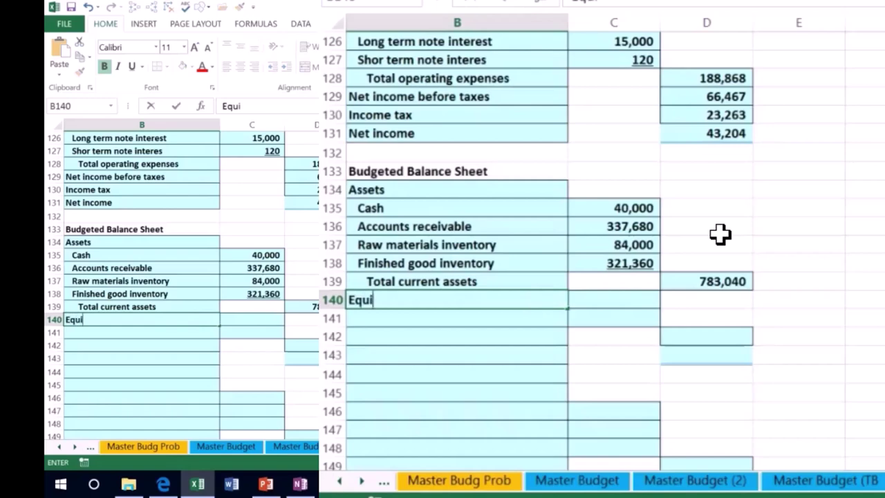
type("pment")
key("Tab")
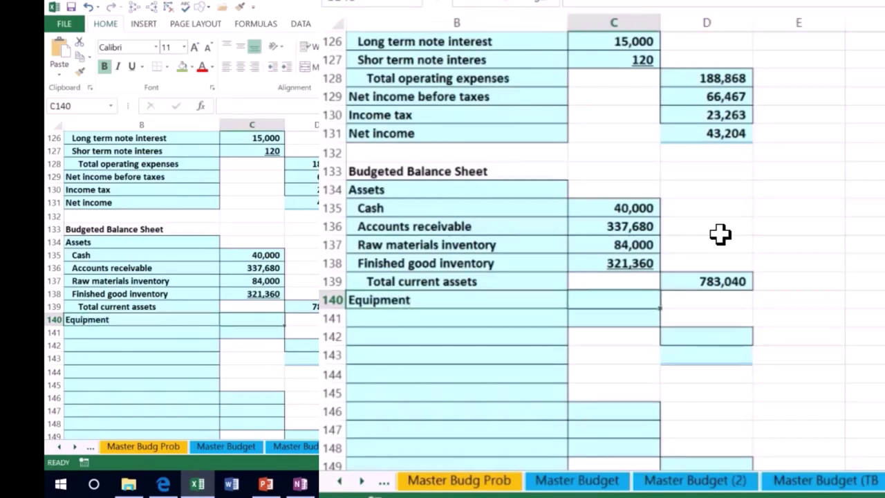
scroll(719, 235, "up", 20)
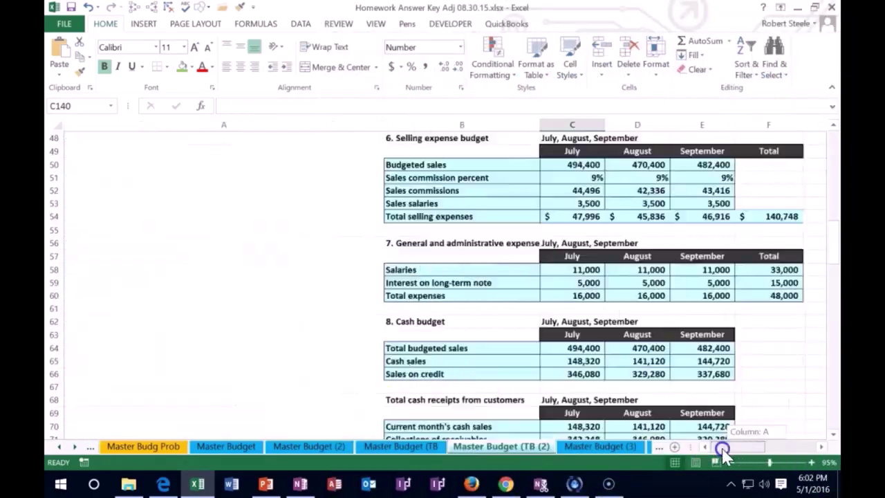
left_click(711, 447)
scroll(345, 337, "up", 5)
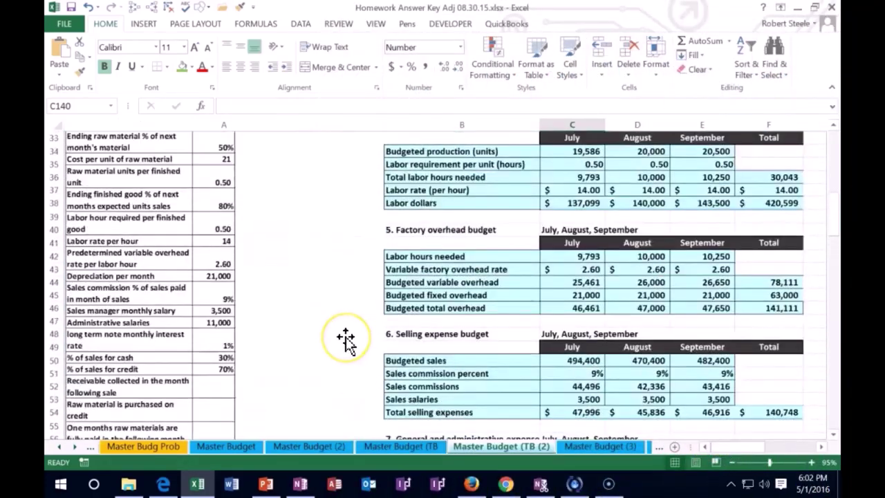
scroll(346, 337, "up", 11)
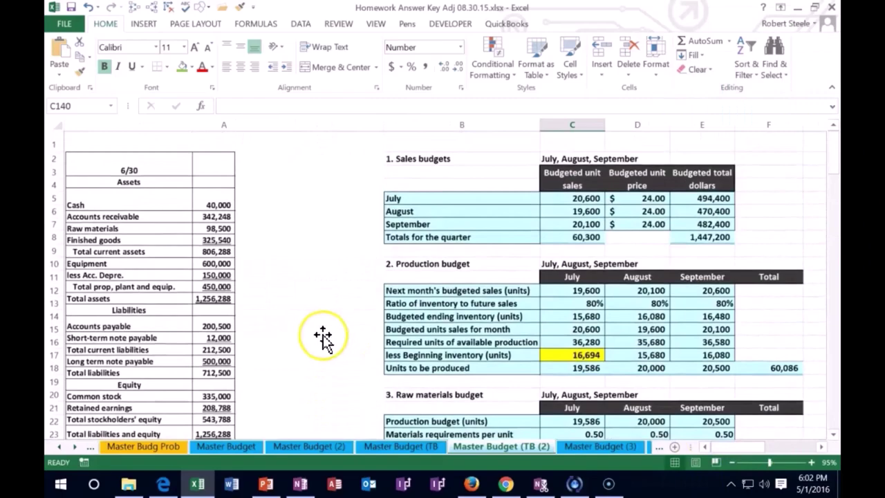
scroll(268, 271, "down", 2)
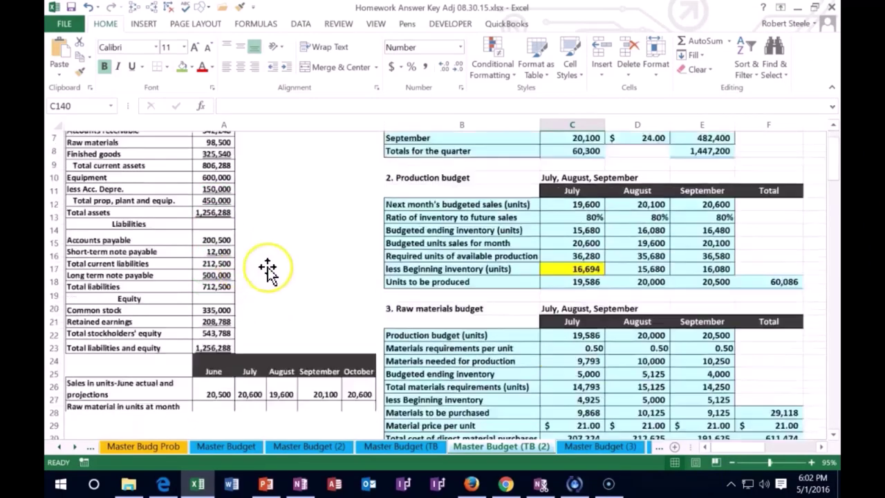
scroll(268, 271, "down", 20)
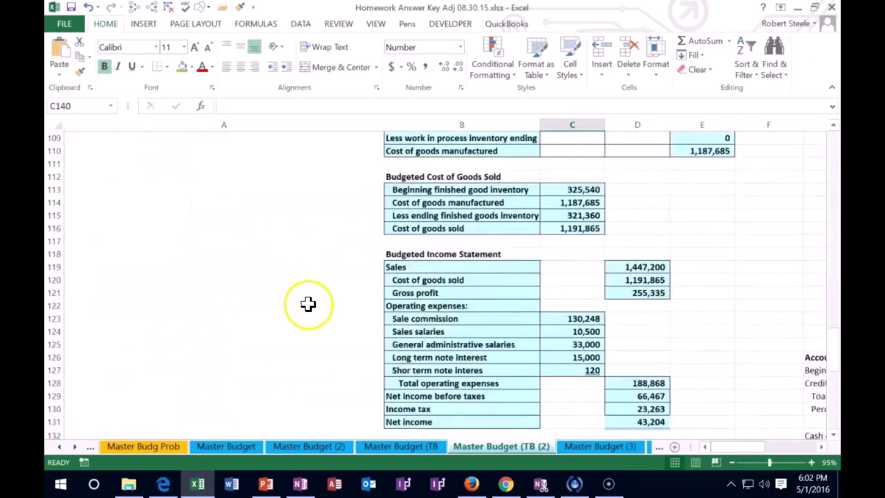
scroll(308, 304, "down", 6)
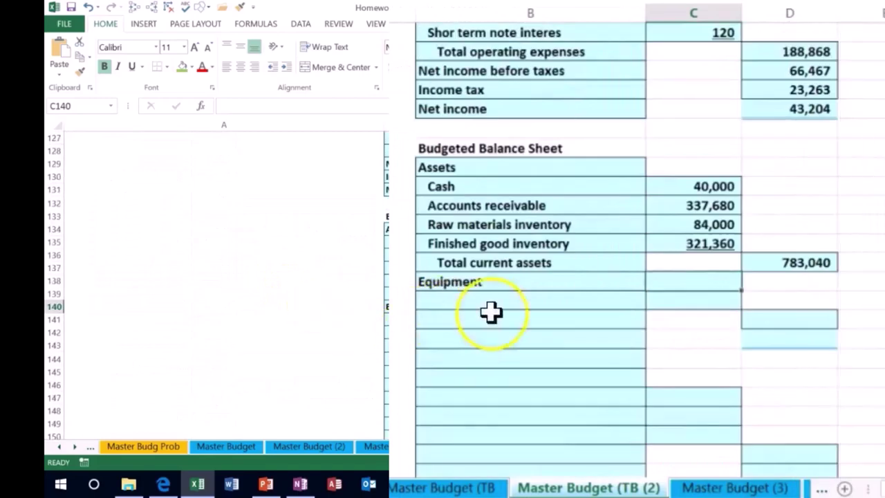
- In C140, add 600,000 to the cash budget's equipment purchases in F89, giving 730,000
left_click(674, 289)
type("=600000+")
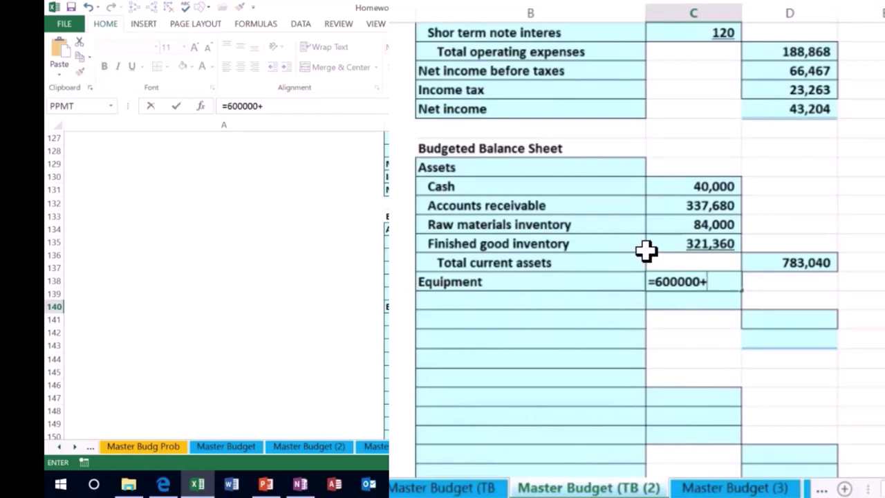
scroll(685, 230, "up", 10)
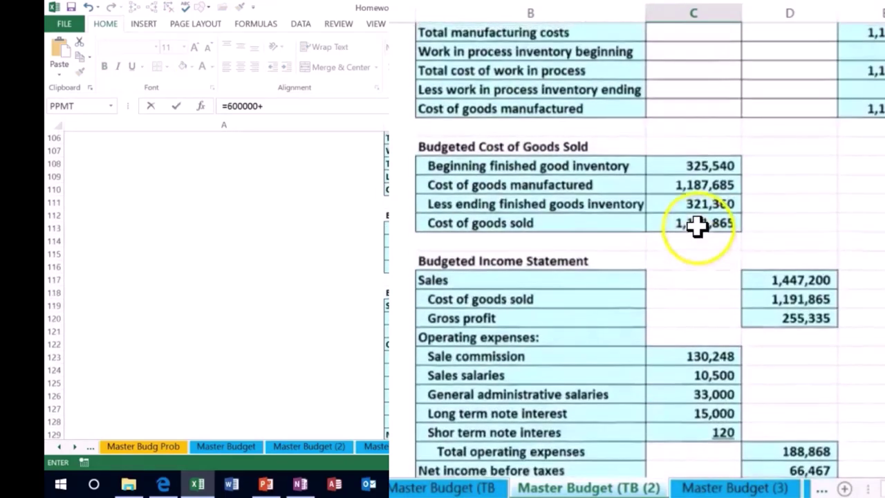
scroll(703, 223, "up", 7)
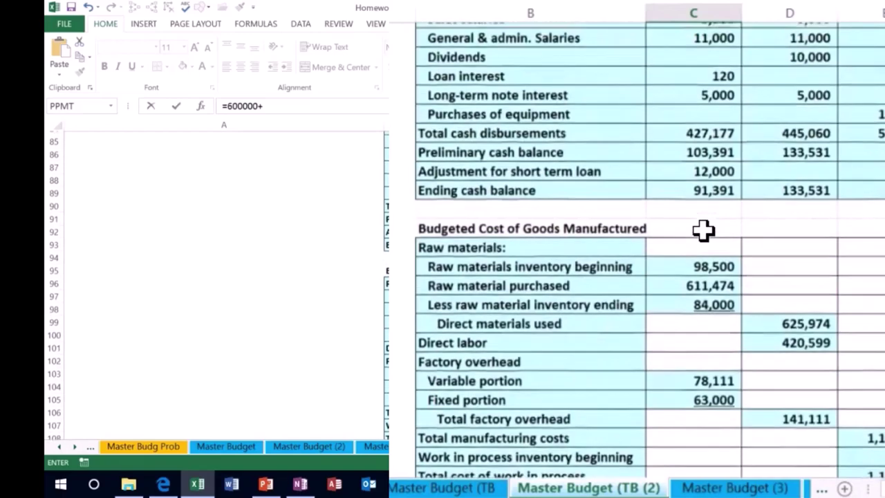
scroll(703, 232, "up", 1)
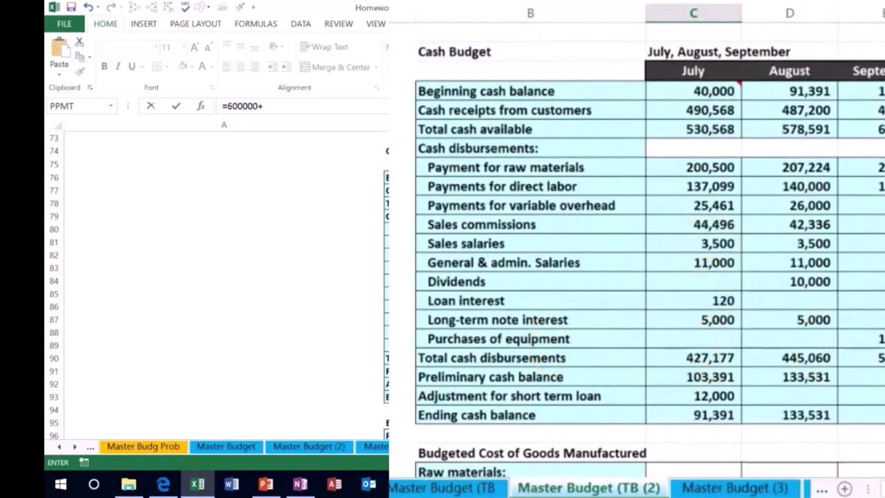
left_click(878, 338)
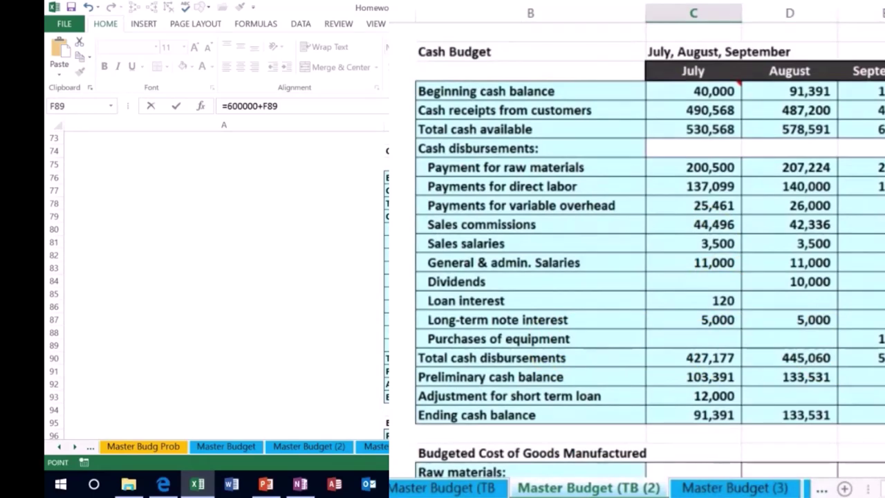
key("Return")
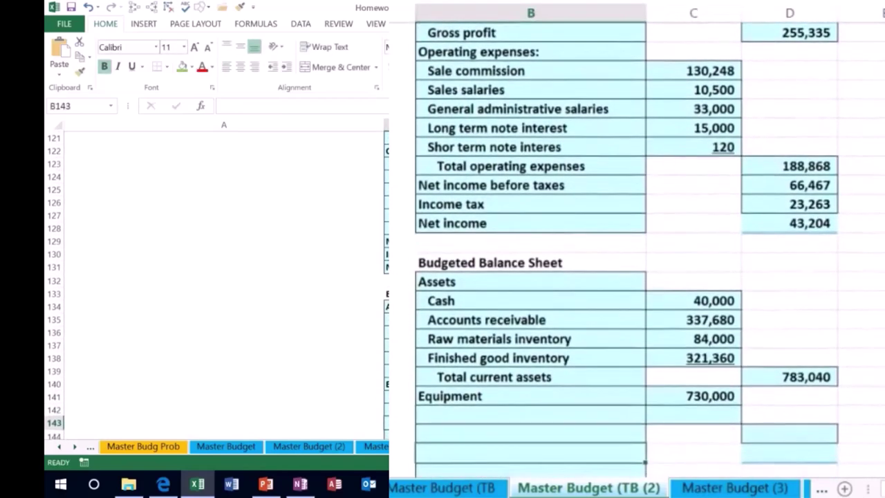
- Type the label 'Accumulated depreciation' in cell B141
key("Up")
key("Up")
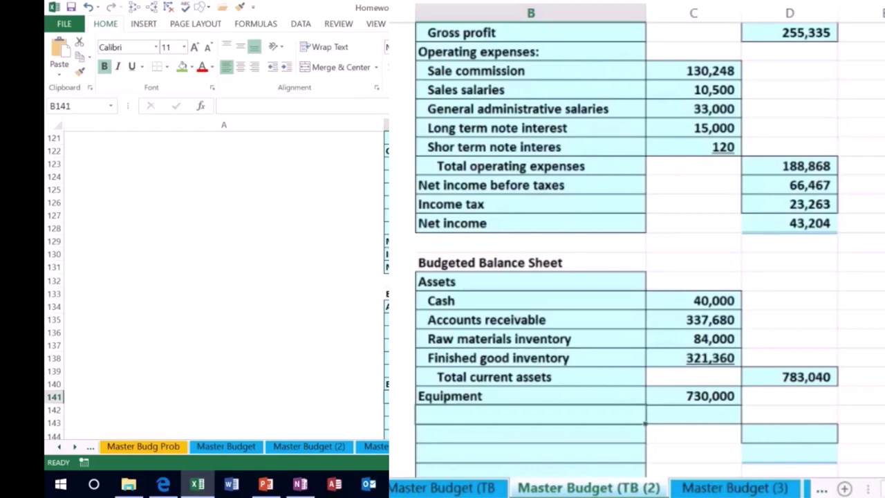
scroll(221, 283, "down", 1)
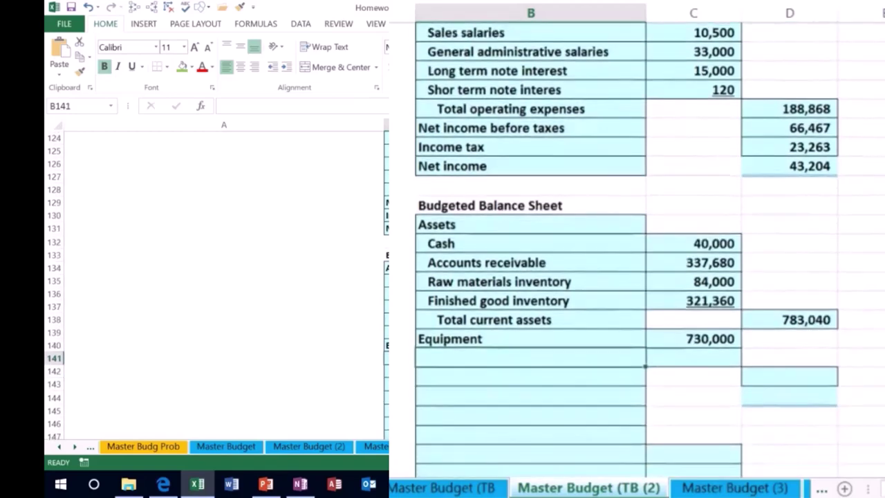
type("Accumulated depre")
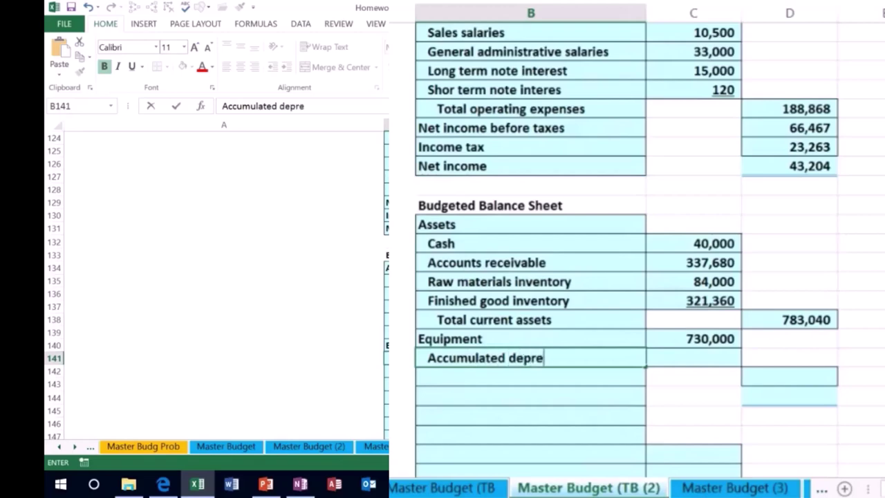
type("ciation")
key("Tab")
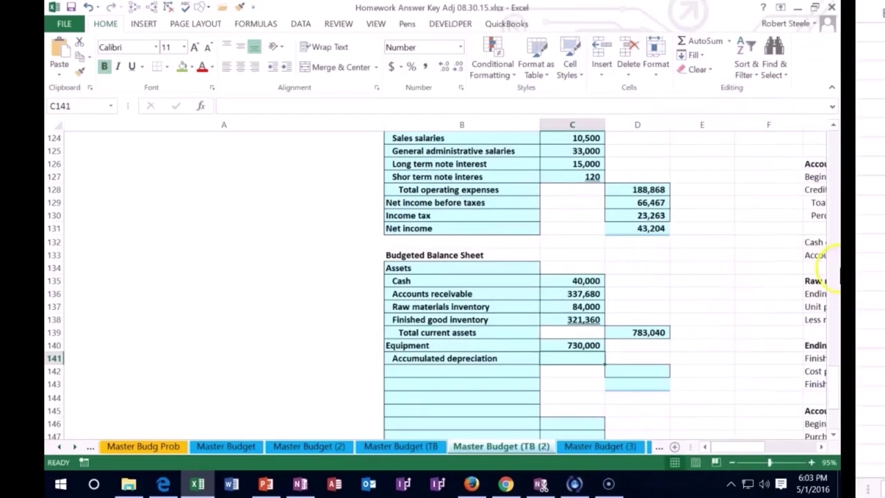
scroll(225, 235, "up", 10)
scroll(228, 240, "up", 20)
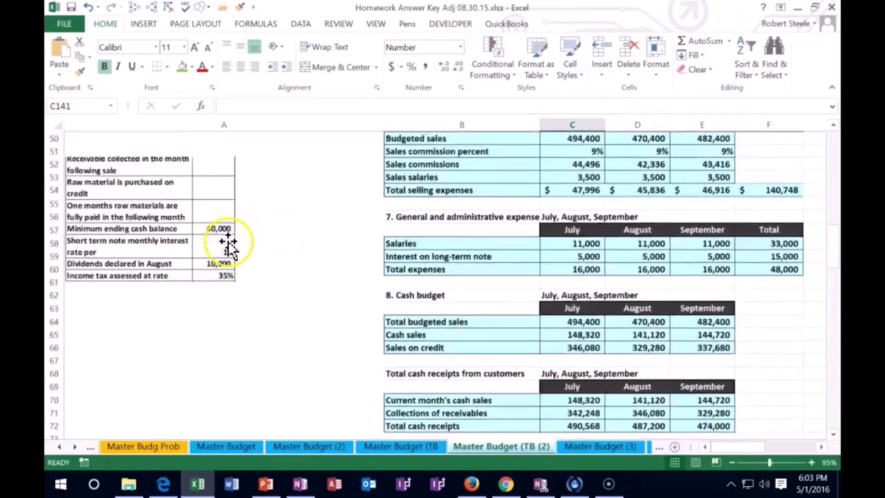
scroll(228, 248, "up", 4)
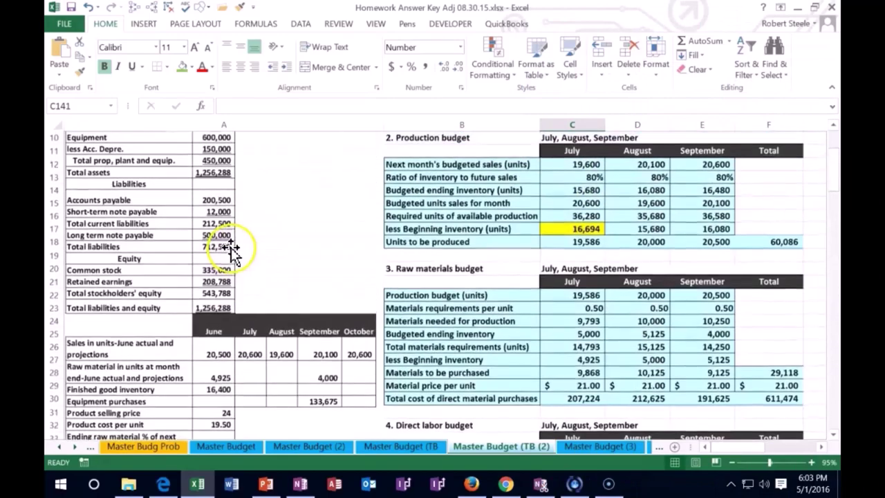
scroll(235, 256, "up", 1)
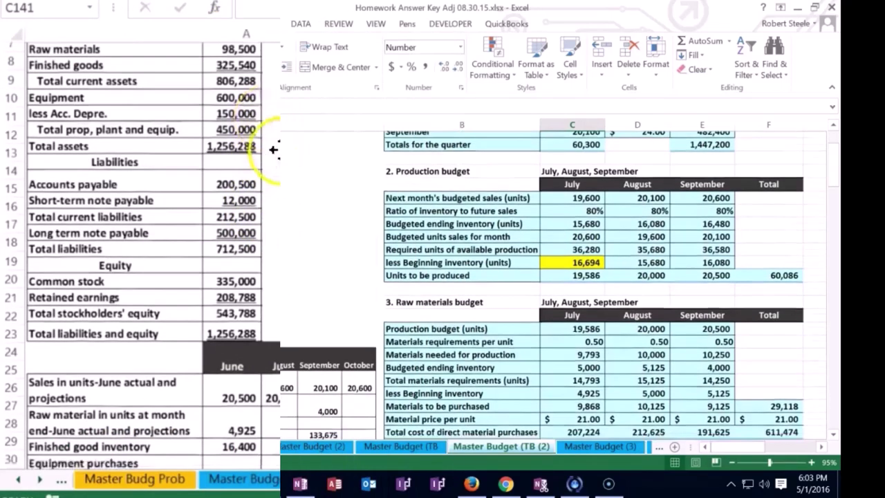
scroll(329, 241, "down", 15)
scroll(375, 267, "down", 14)
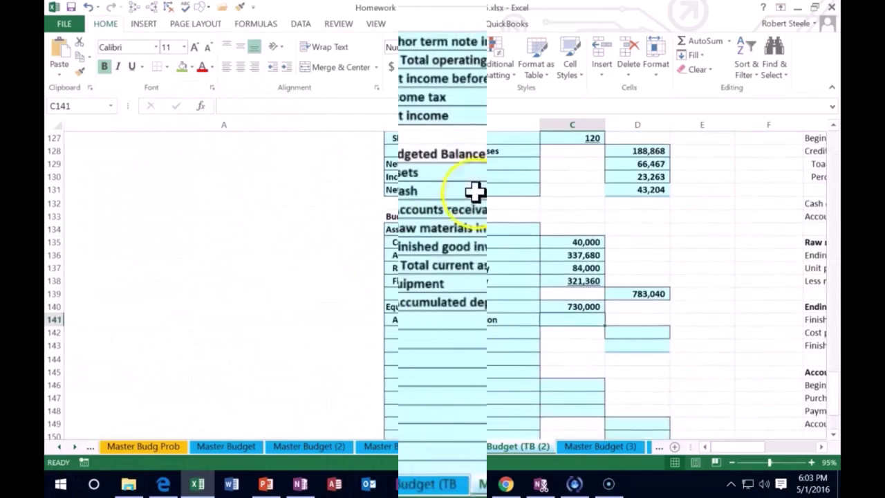
- Enter =150000+SUM(C45:E45) in C141, adding the quarter's fixed overhead for 213,000
type("=150000")
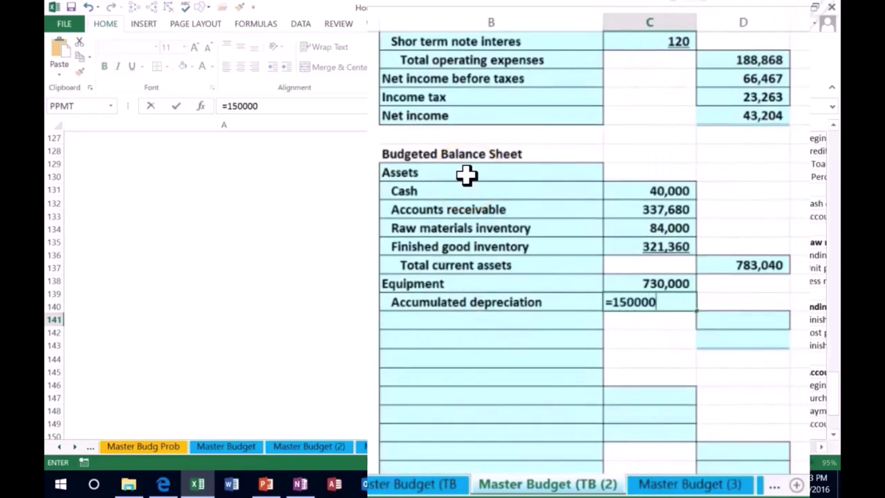
type("+sum(")
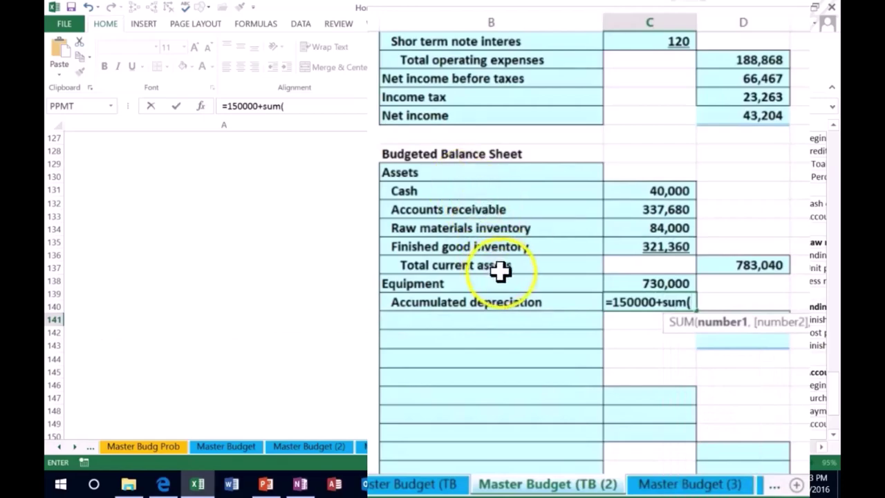
scroll(500, 272, "up", 13)
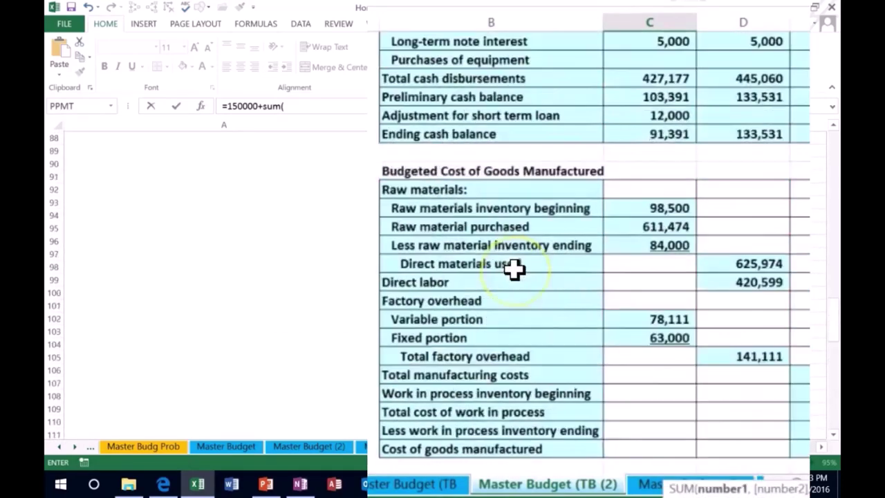
scroll(514, 269, "up", 13)
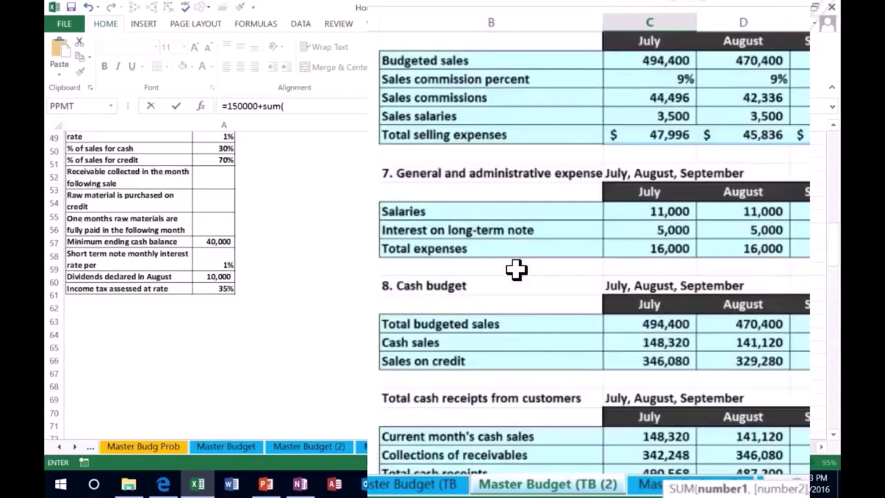
scroll(515, 269, "up", 4)
left_click(491, 206)
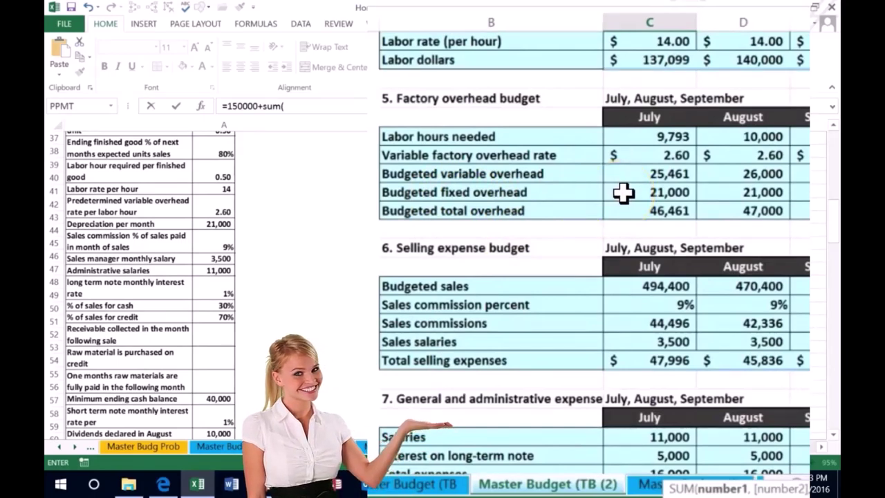
left_click_drag(623, 193, 803, 194)
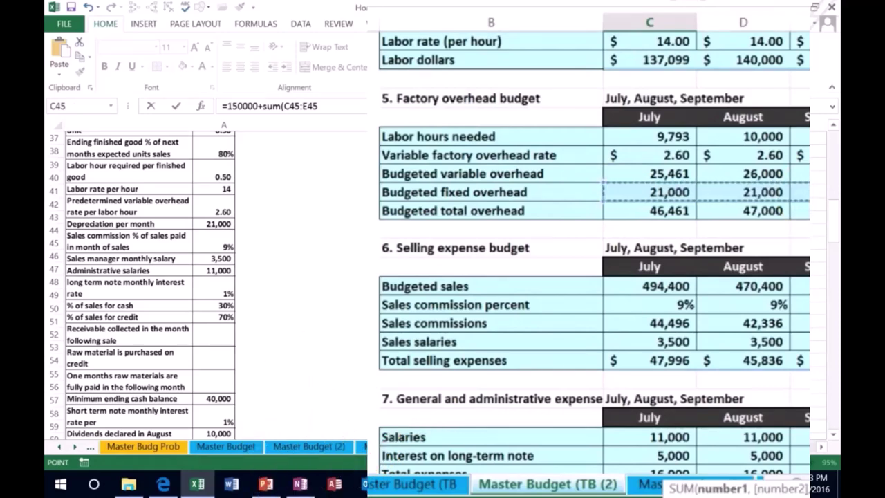
type(")")
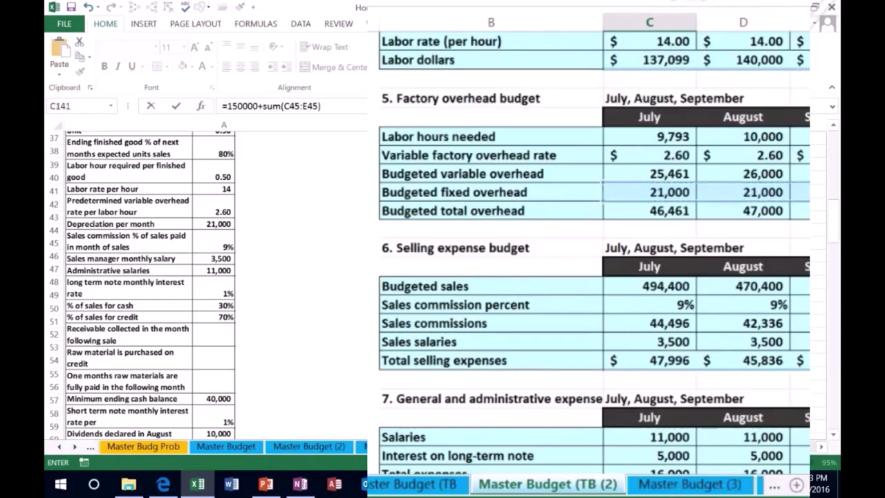
key("Return")
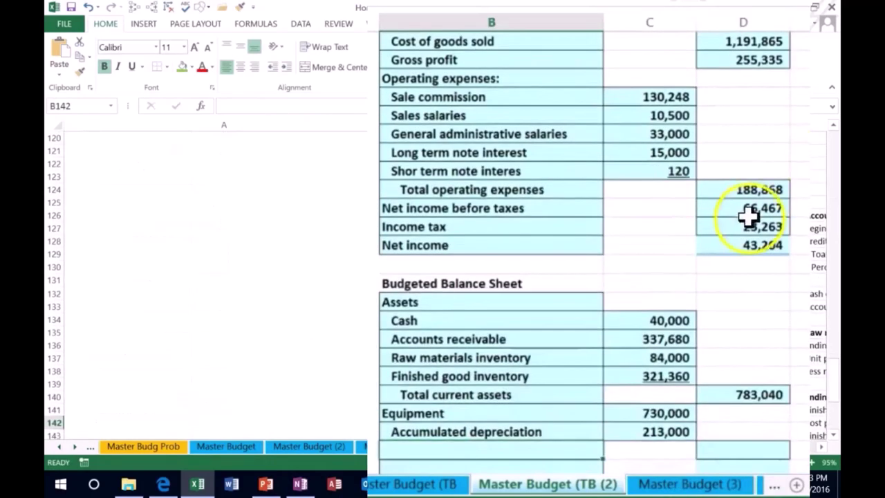
- Label row 142 'Equipment net'
scroll(745, 221, "down", 2)
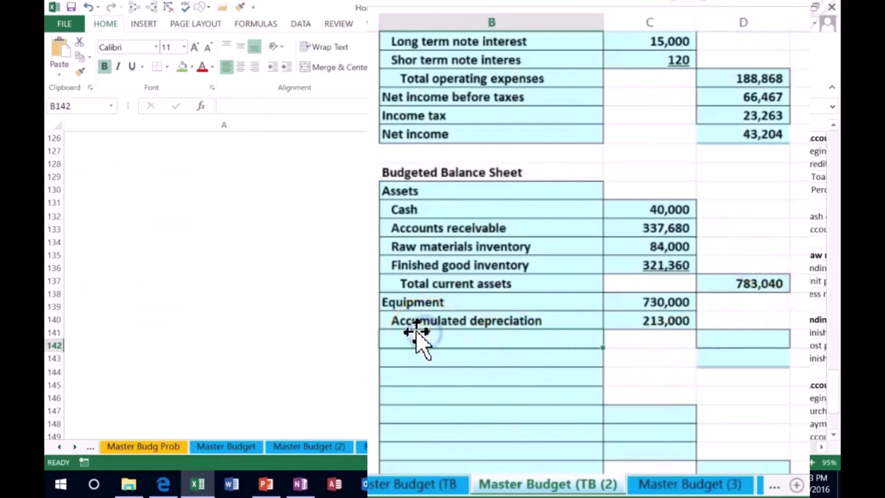
type("Equipment")
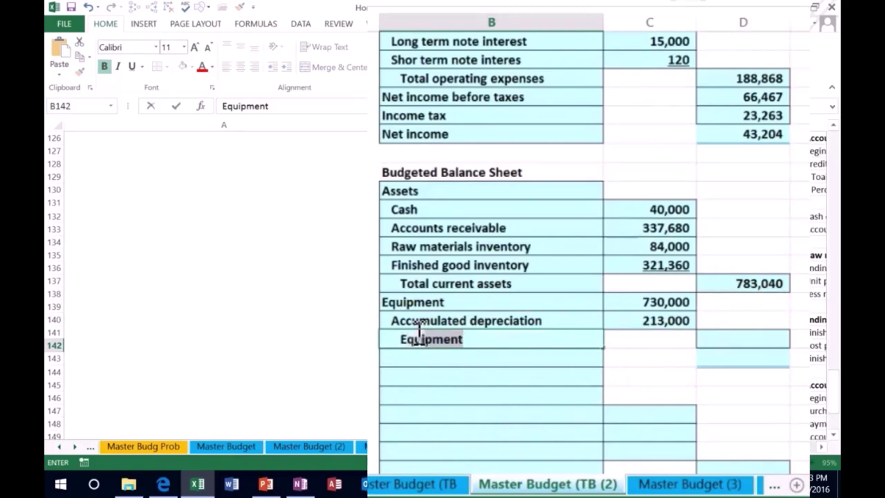
key("Return")
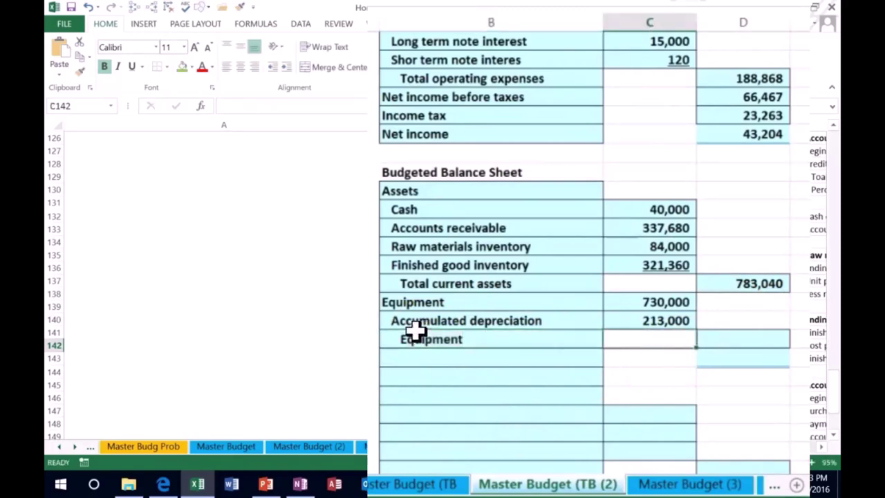
left_click(490, 334)
double_click(490, 335)
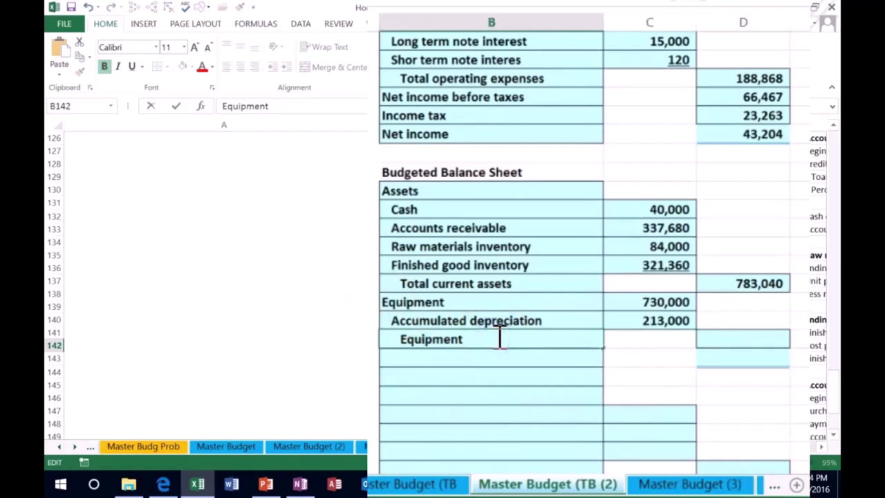
type("net")
key("Tab")
key("Tab")
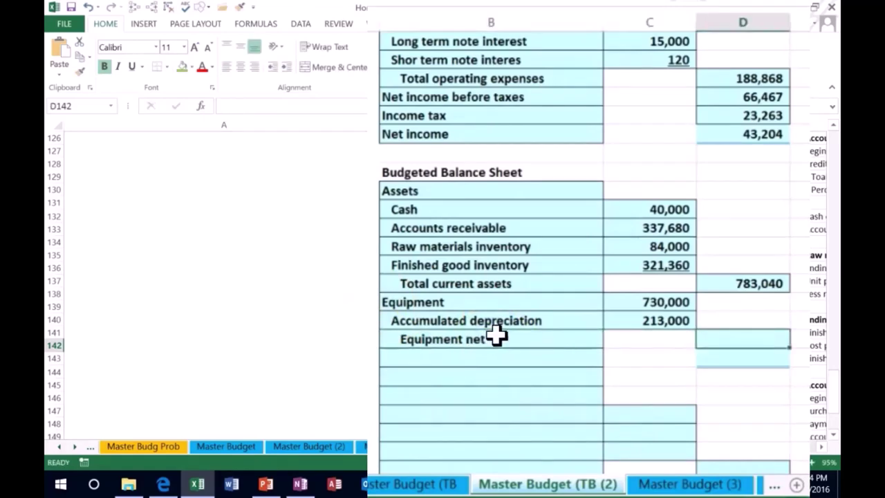
- Enter =C140-C141 in D142 for 517,000, then add a 'Total assets' label below
type("=")
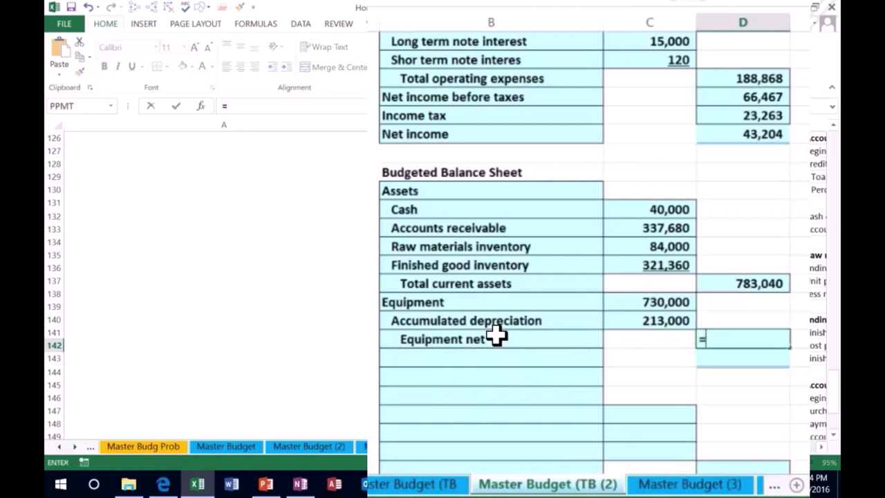
left_click(626, 299)
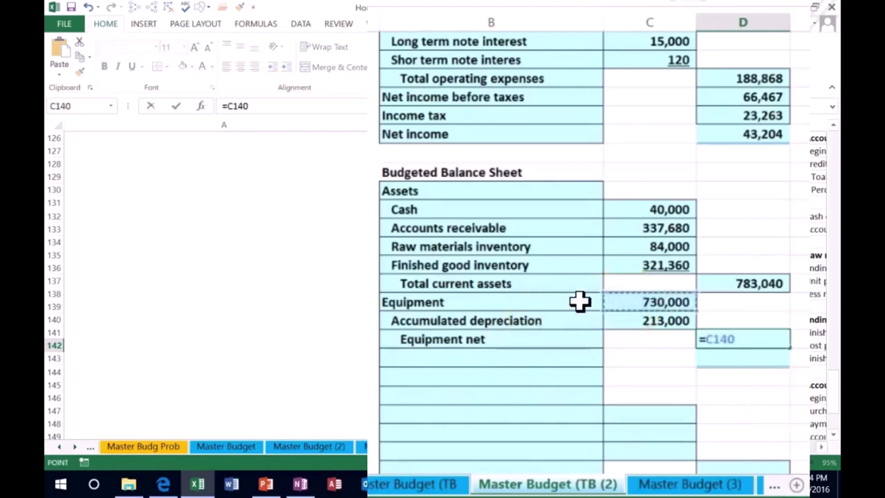
type("-")
left_click(617, 317)
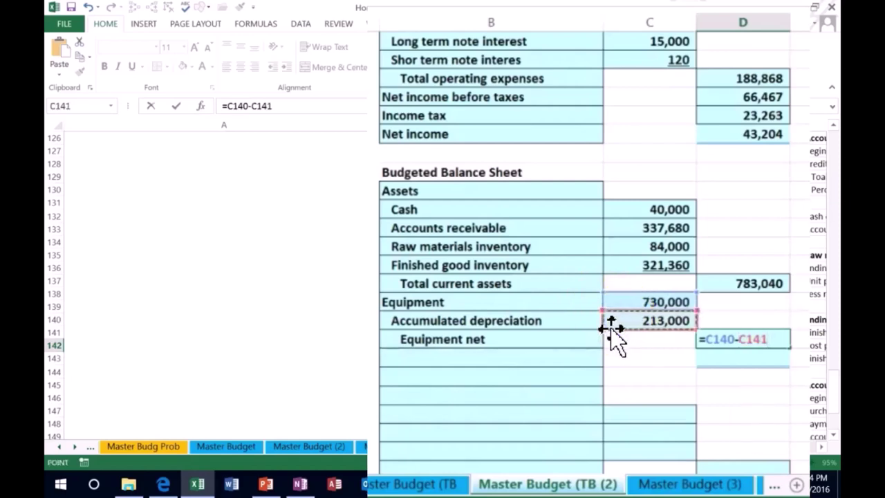
key("Return")
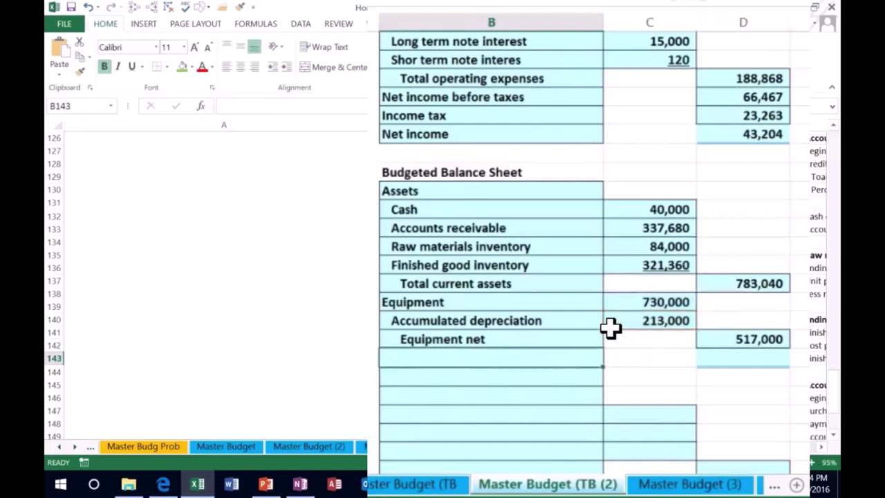
type("Total ")
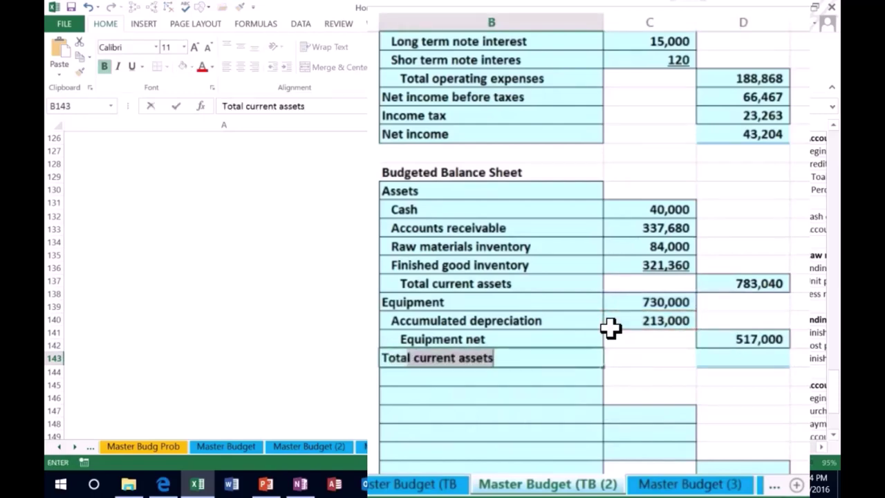
type("assets")
key("Tab")
key("Tab")
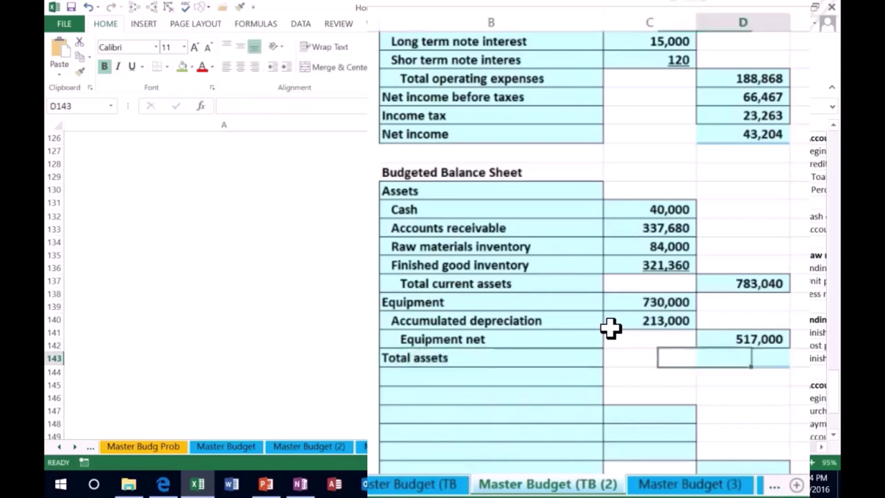